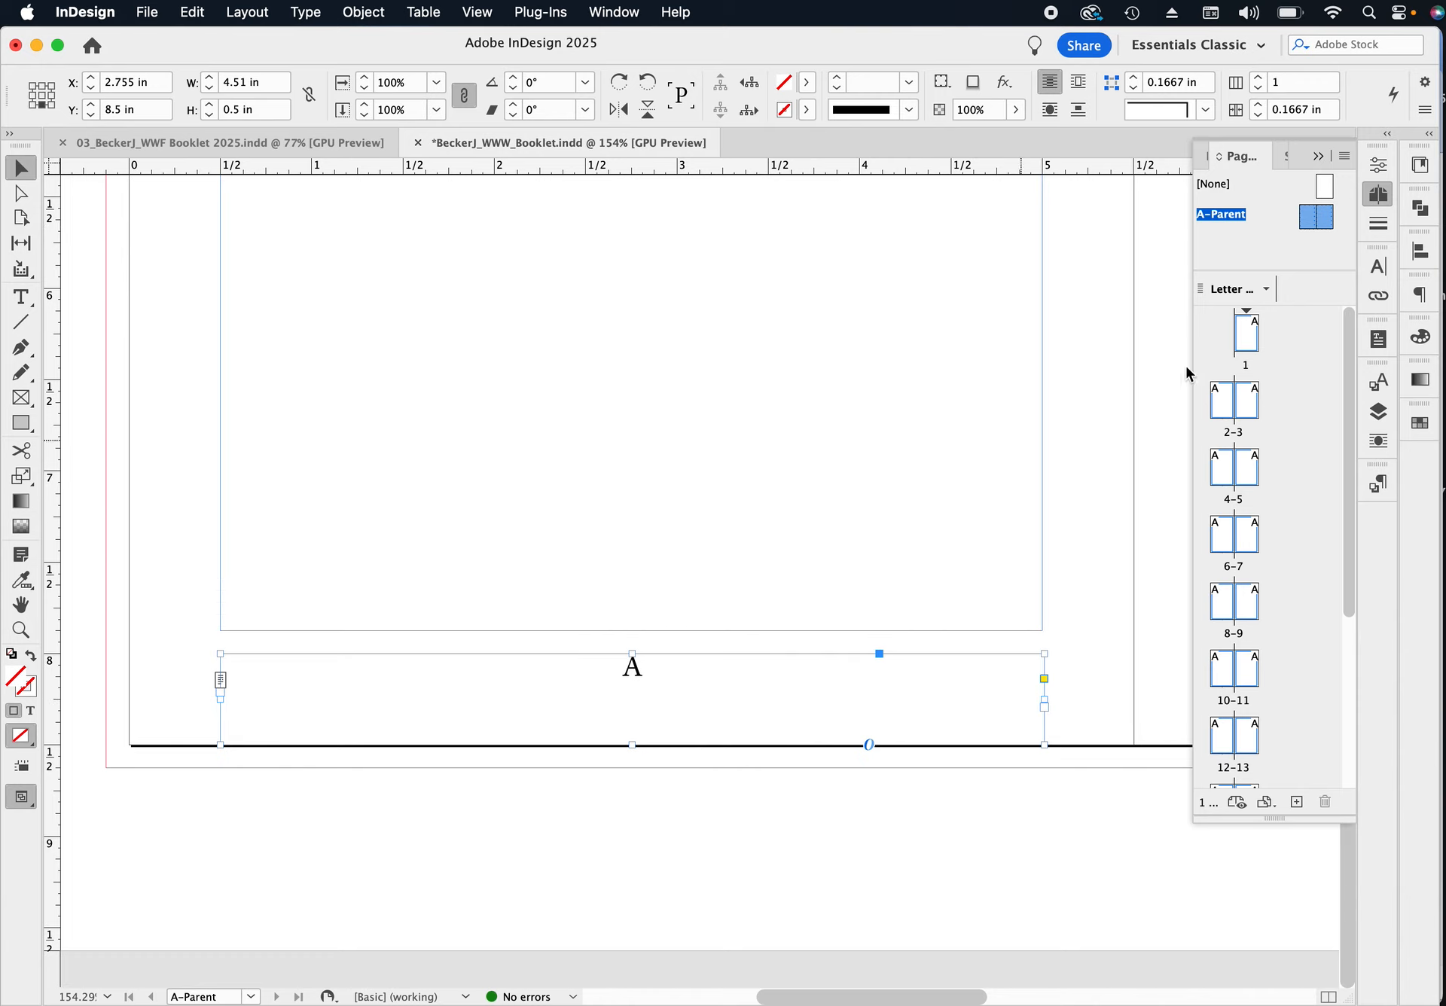
Check the automatic page numbers on left-hand pages 2, 4 and 6.
{"action": "double_click", "coordinate": [1222, 412]}
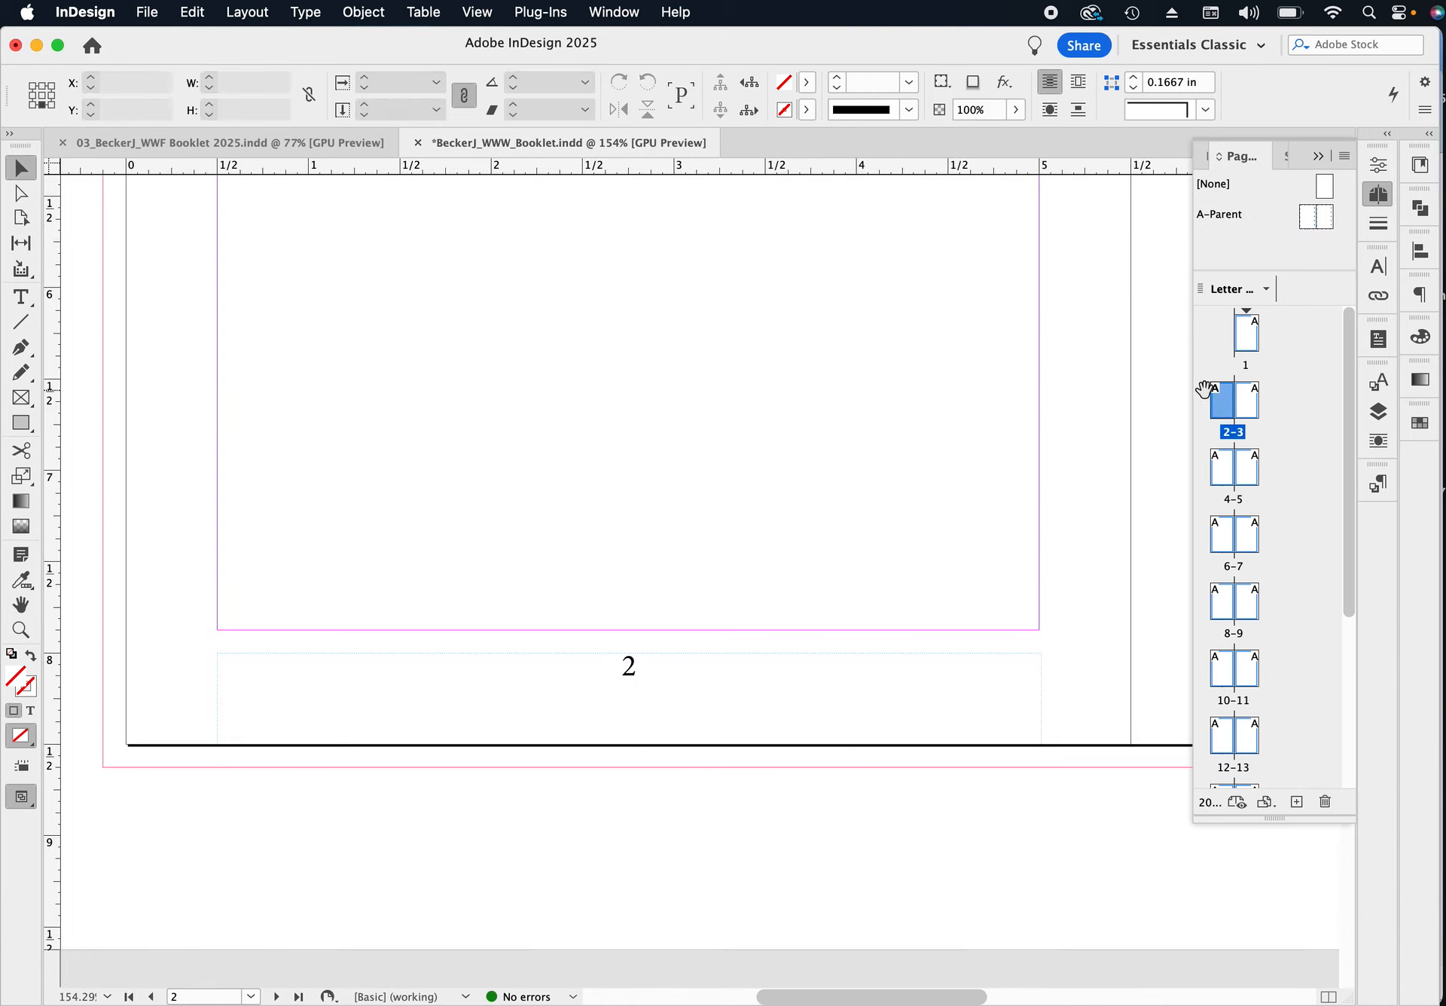
{"action": "double_click", "coordinate": [1226, 474]}
{"action": "double_click", "coordinate": [1221, 540]}
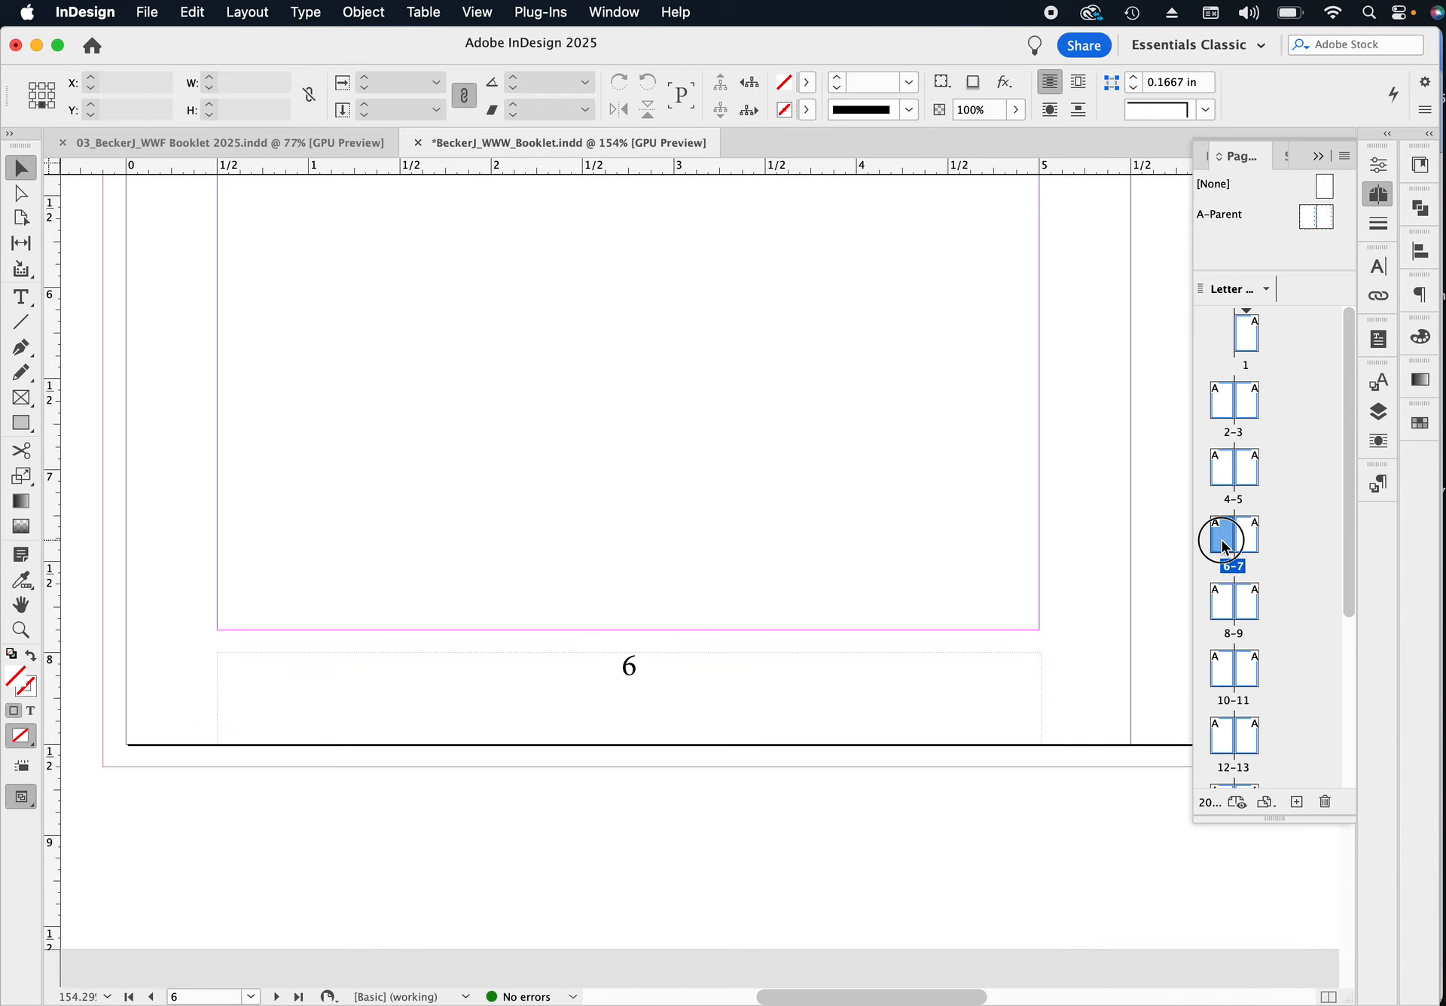
On A-Parent, duplicate the left page's page-number text frame and place the copy beneath the right page's column at X 8.25 in, Y 8.5 in.
{"action": "left_click", "coordinate": [1309, 222]}
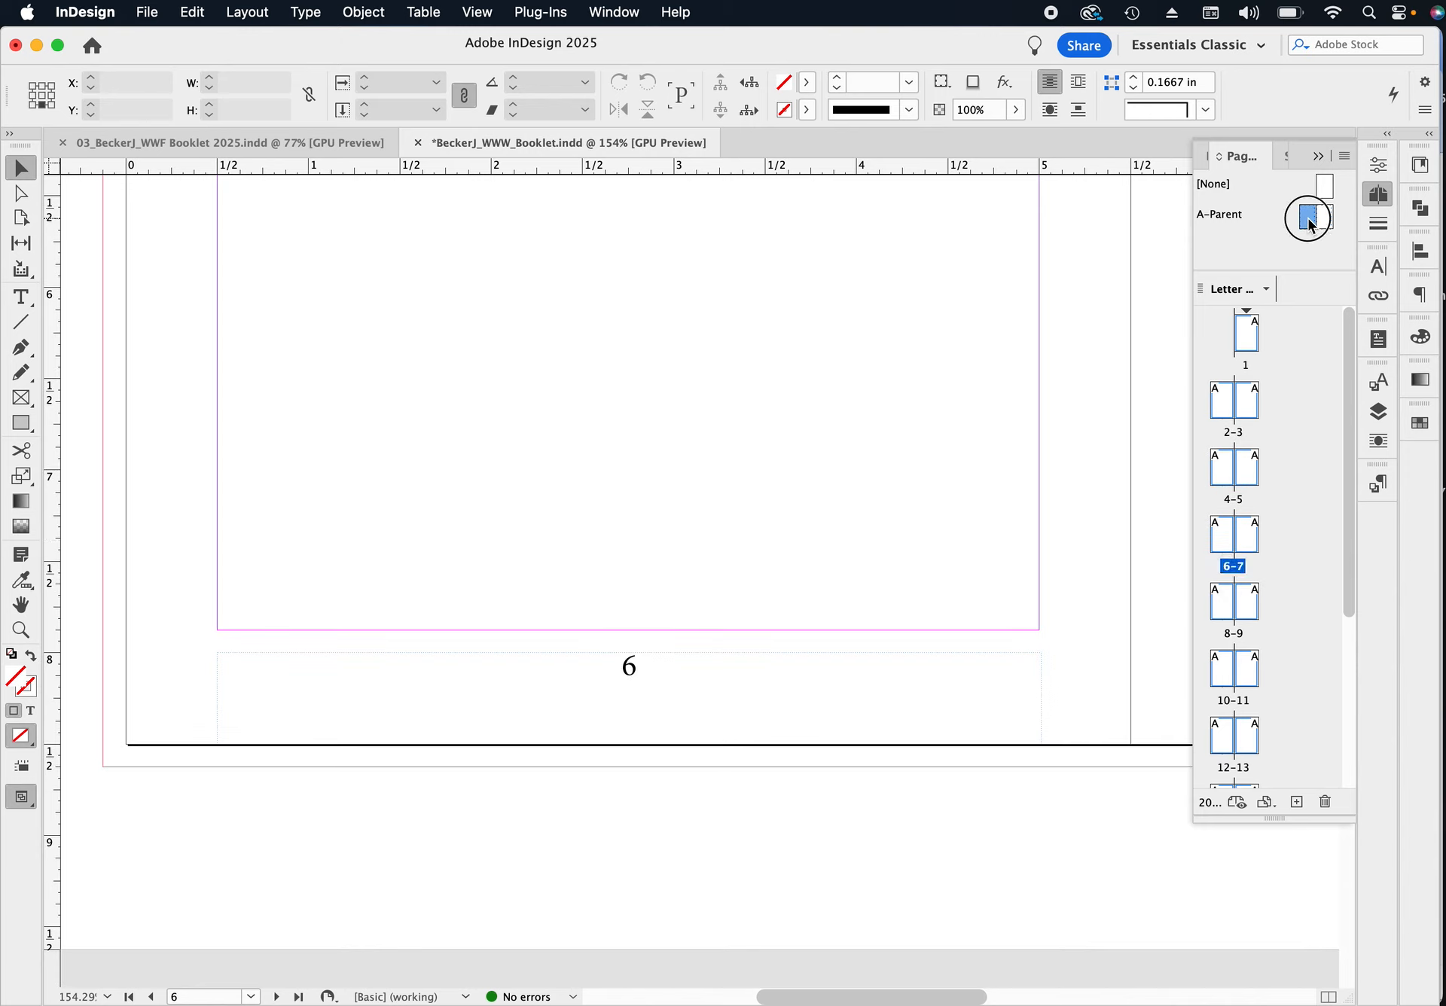
{"action": "double_click", "coordinate": [1308, 222]}
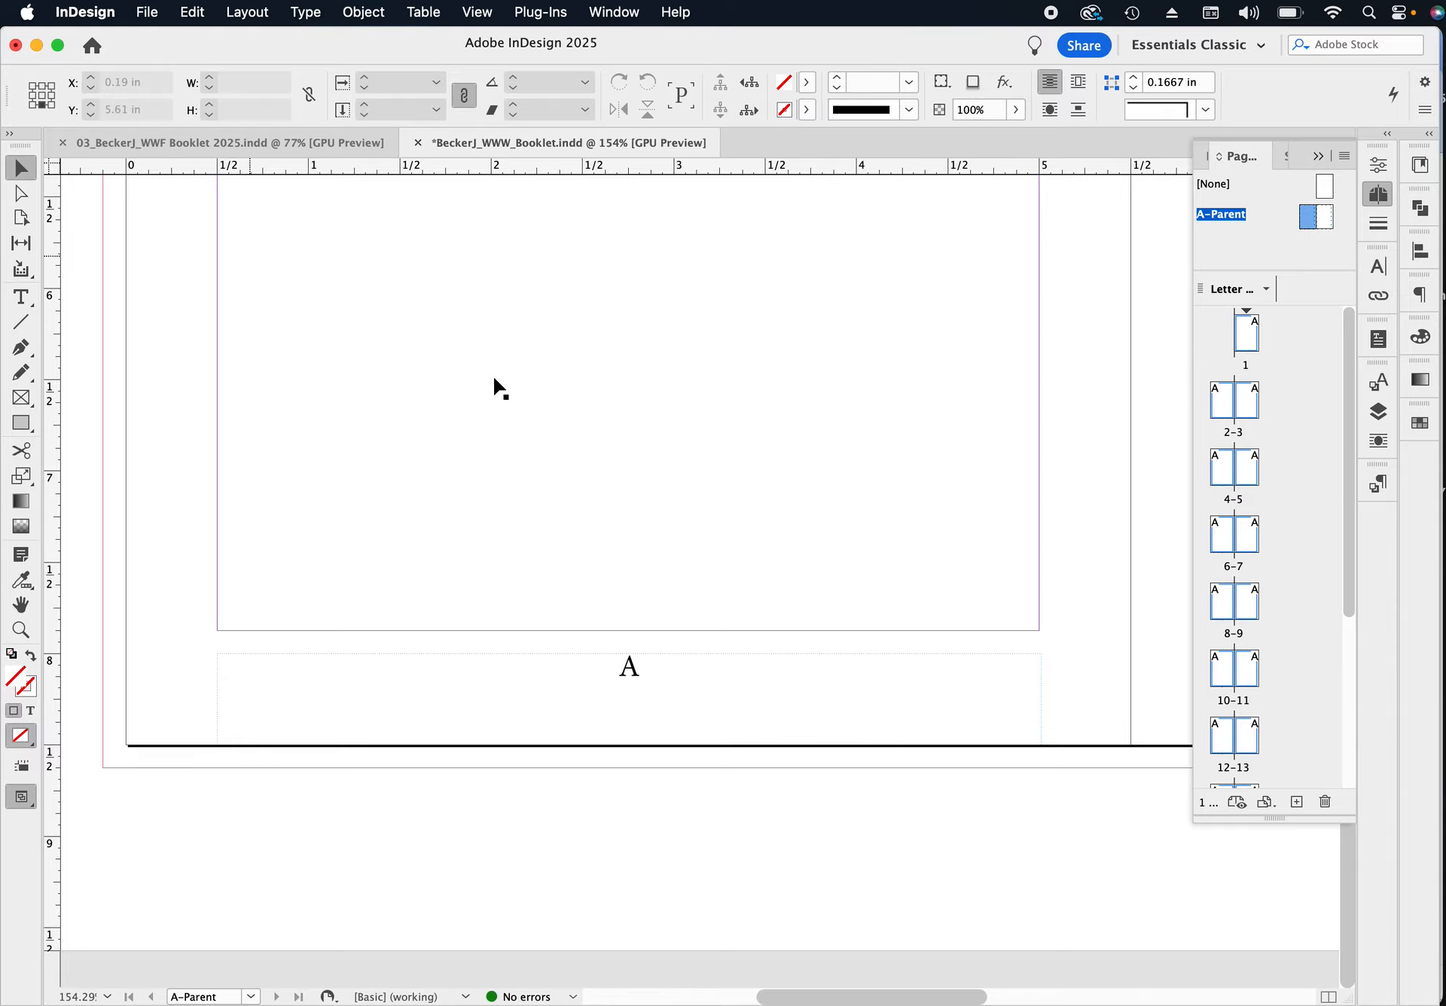
{"action": "scroll", "coordinate": [436, 429], "scroll_direction": "right", "scroll_amount": 5}
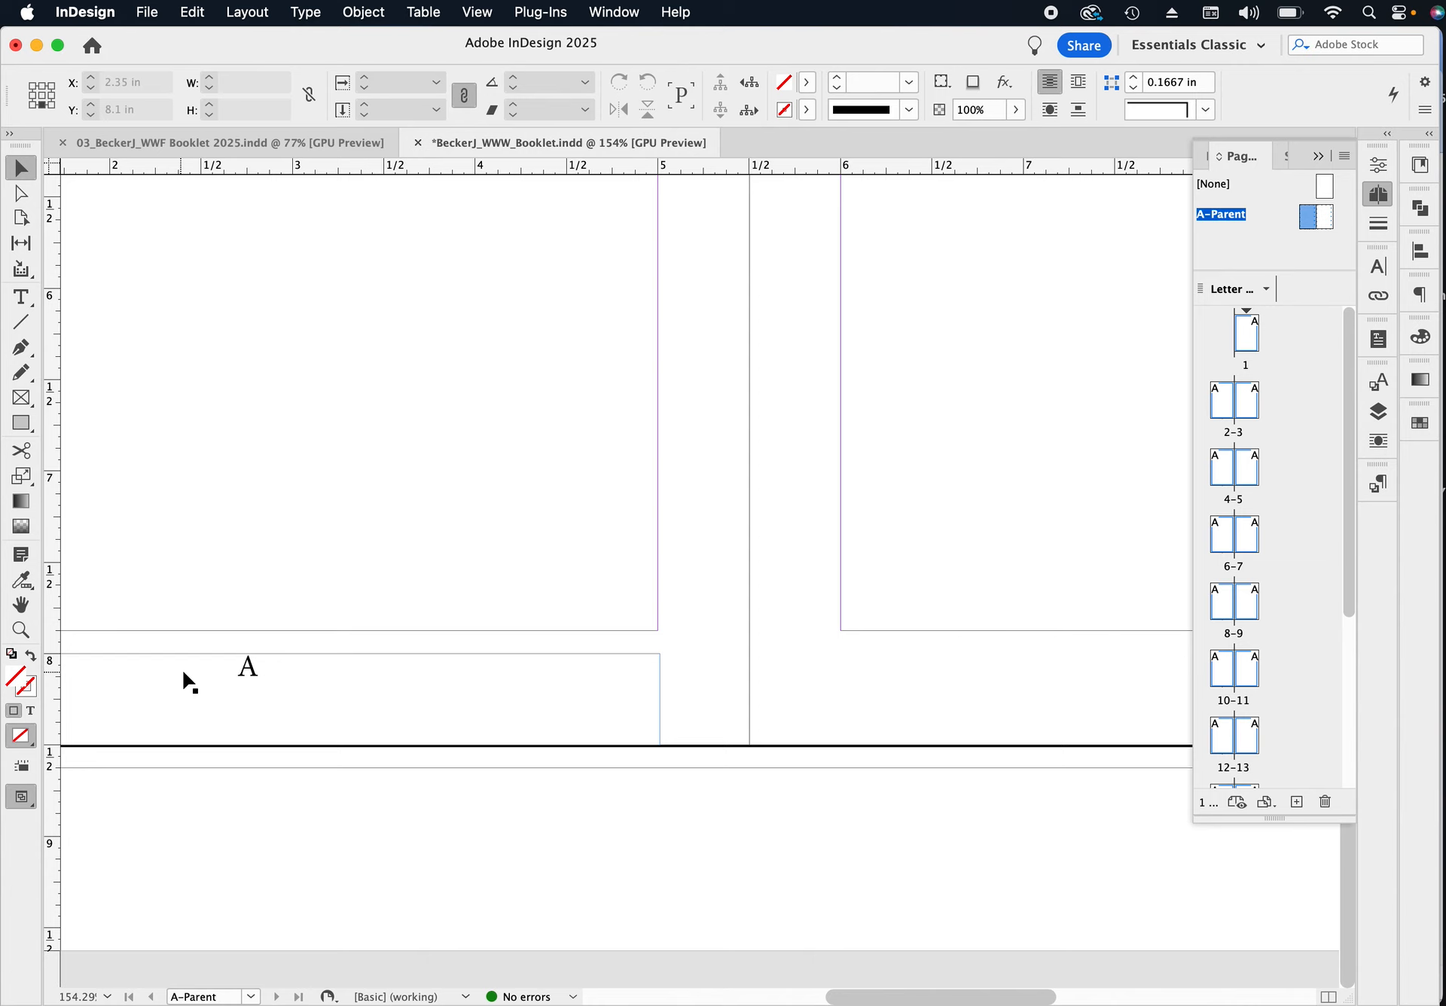
{"action": "left_click_drag", "start_coordinate": [184, 681], "coordinate": [277, 671]}
{"action": "key", "text": "super+z"}
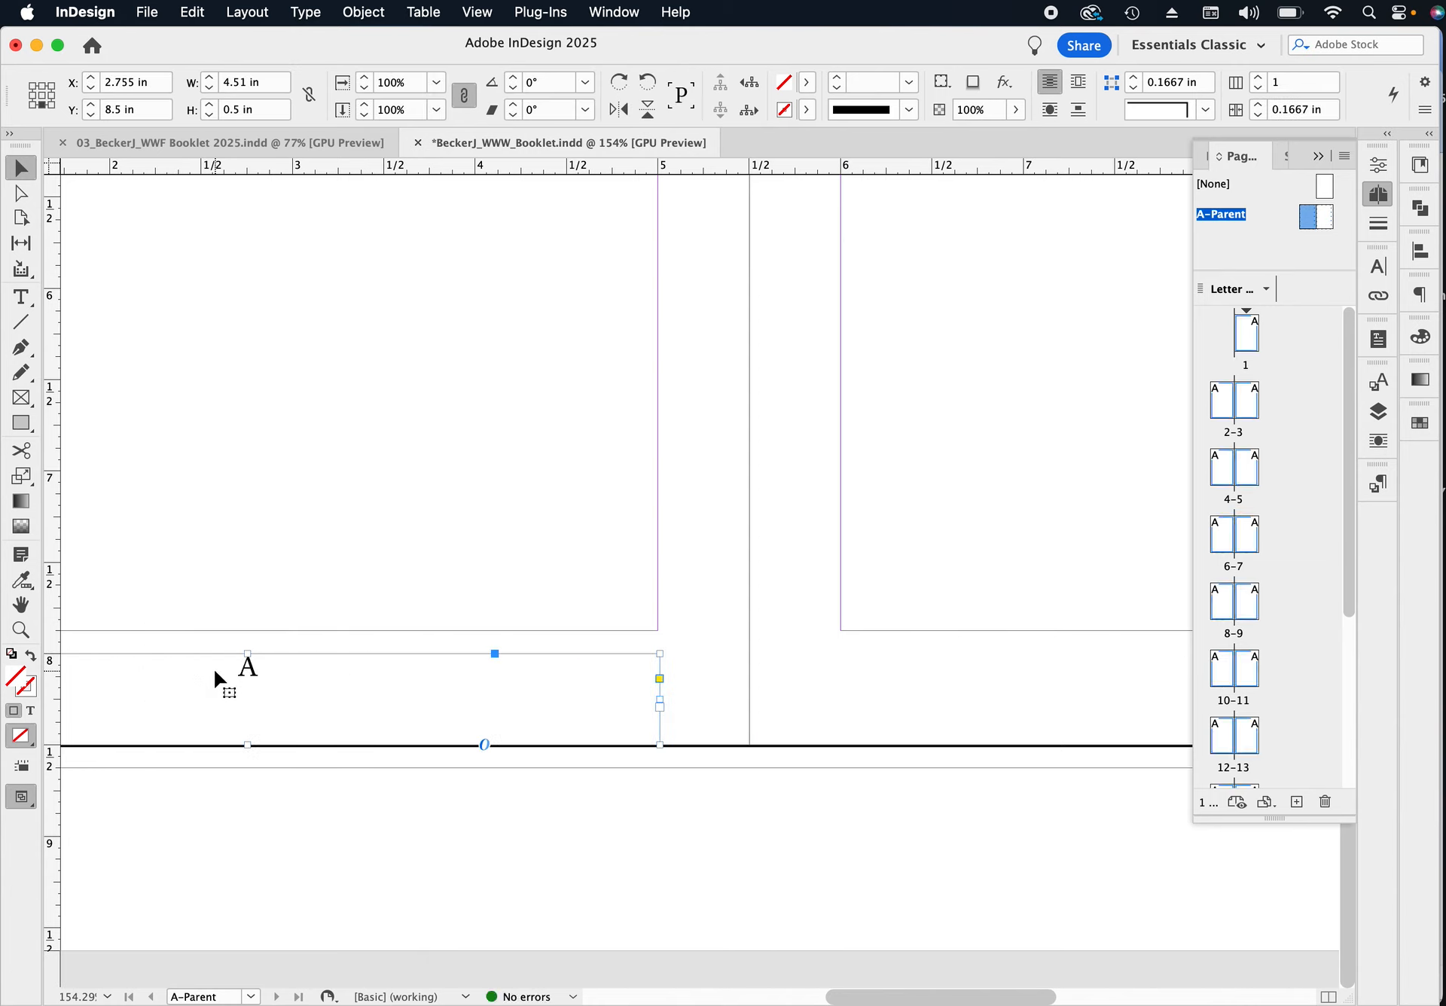
{"action": "left_click_drag", "start_coordinate": [215, 671], "coordinate": [1121, 682]}
{"action": "left_click", "coordinate": [811, 684]}
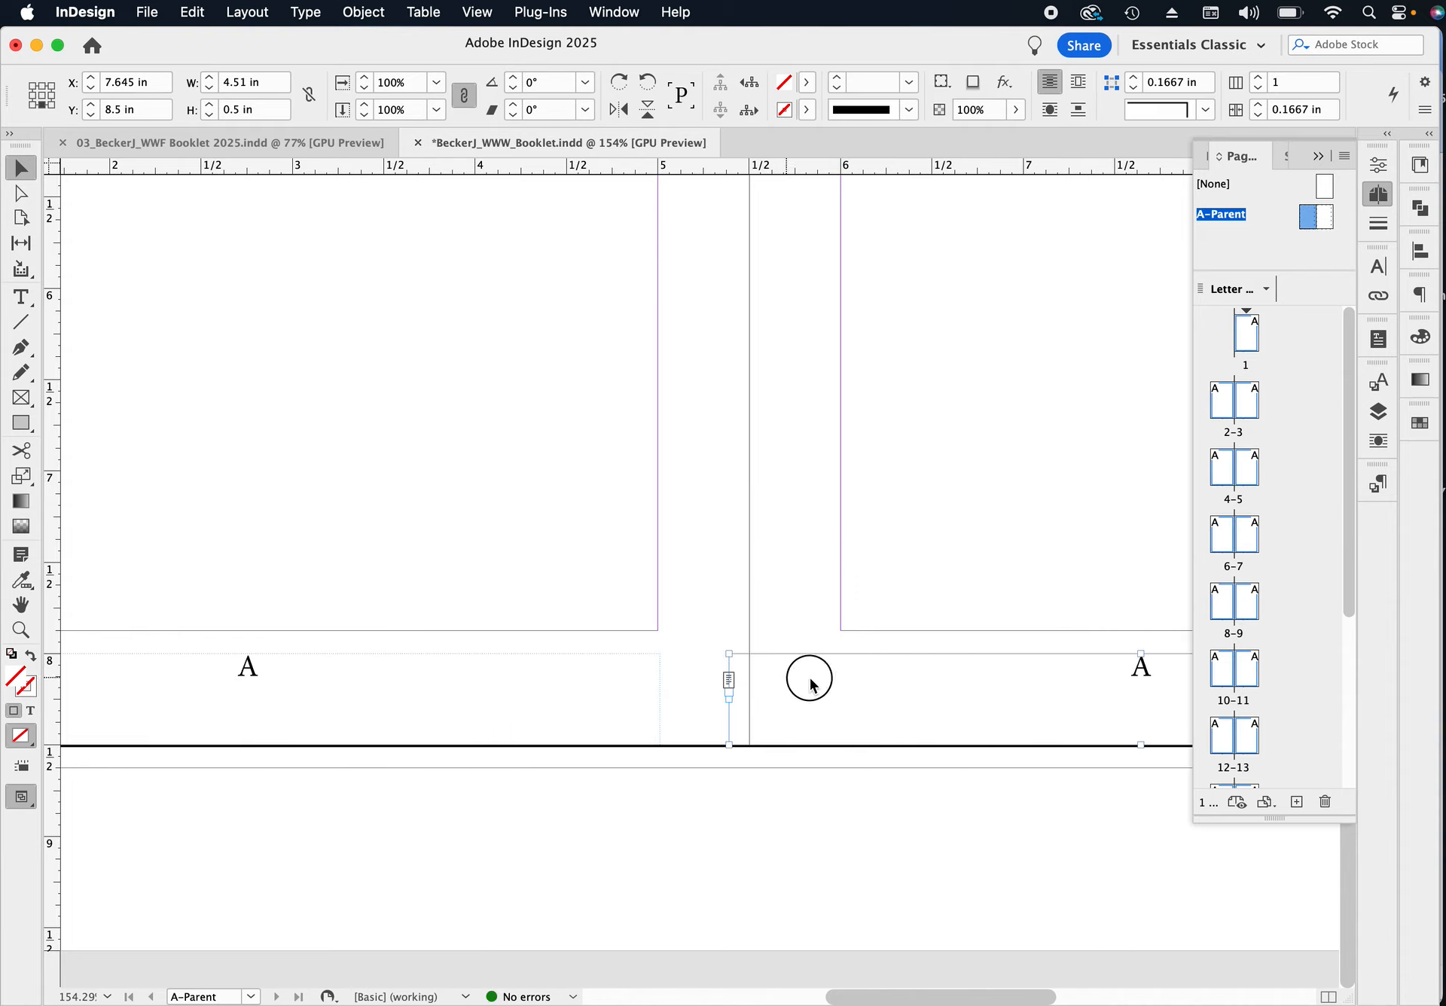
{"action": "left_click_drag", "start_coordinate": [811, 684], "coordinate": [923, 684]}
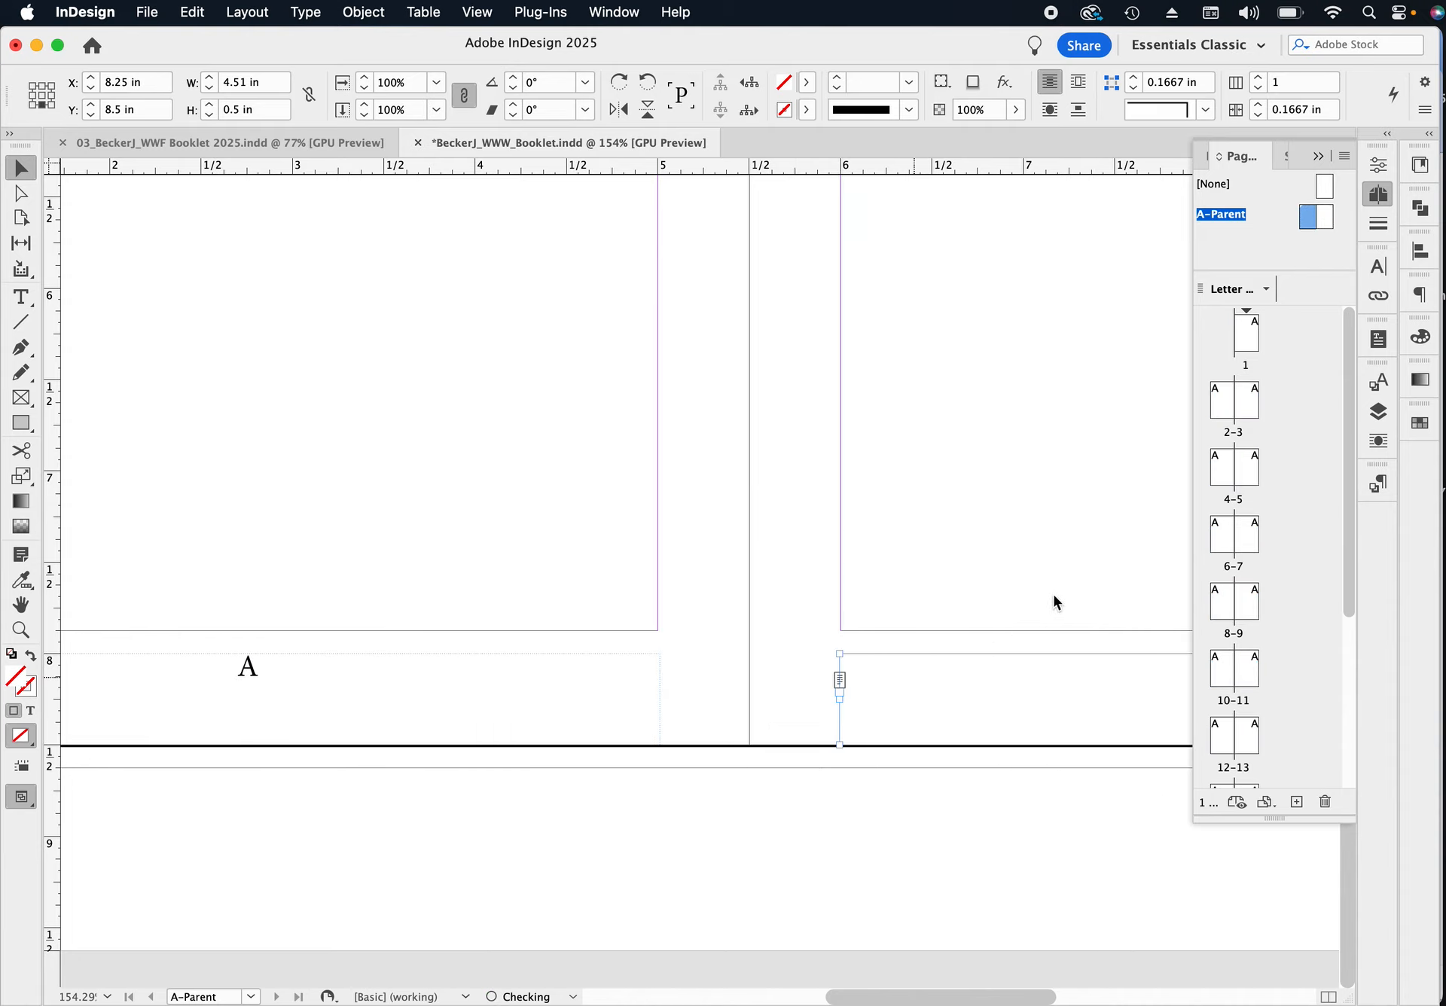
{"action": "left_click_drag", "start_coordinate": [1053, 593], "coordinate": [349, 471]}
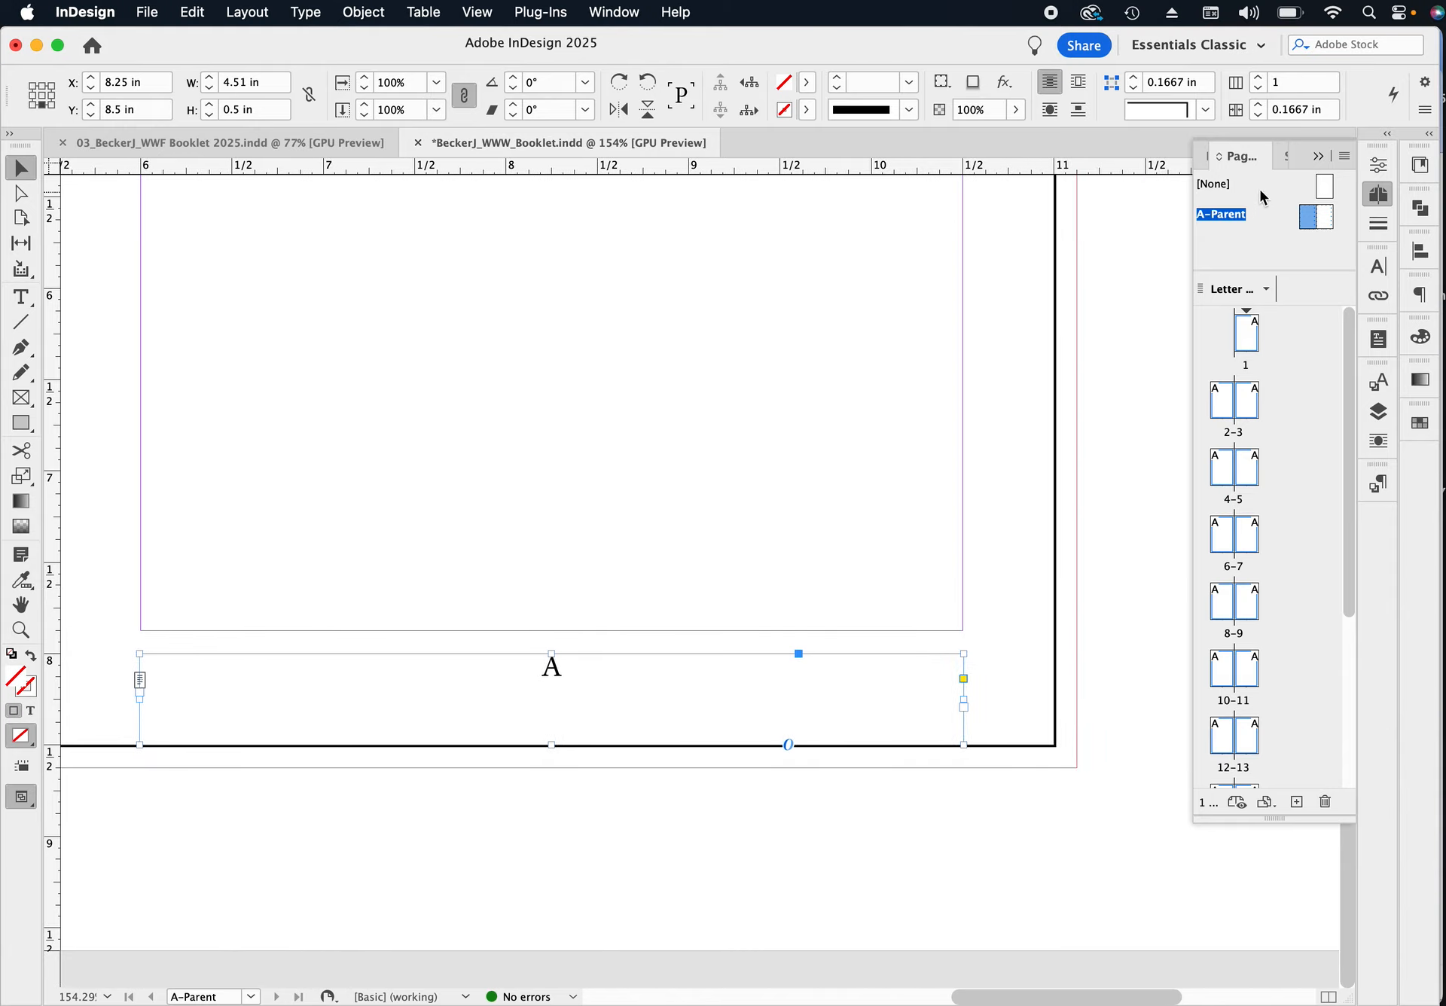
Check the automatic page numbers on the right-hand pages of the first spreads, and reopen the A-Parent spread.
{"action": "double_click", "coordinate": [1247, 405]}
{"action": "double_click", "coordinate": [1252, 474]}
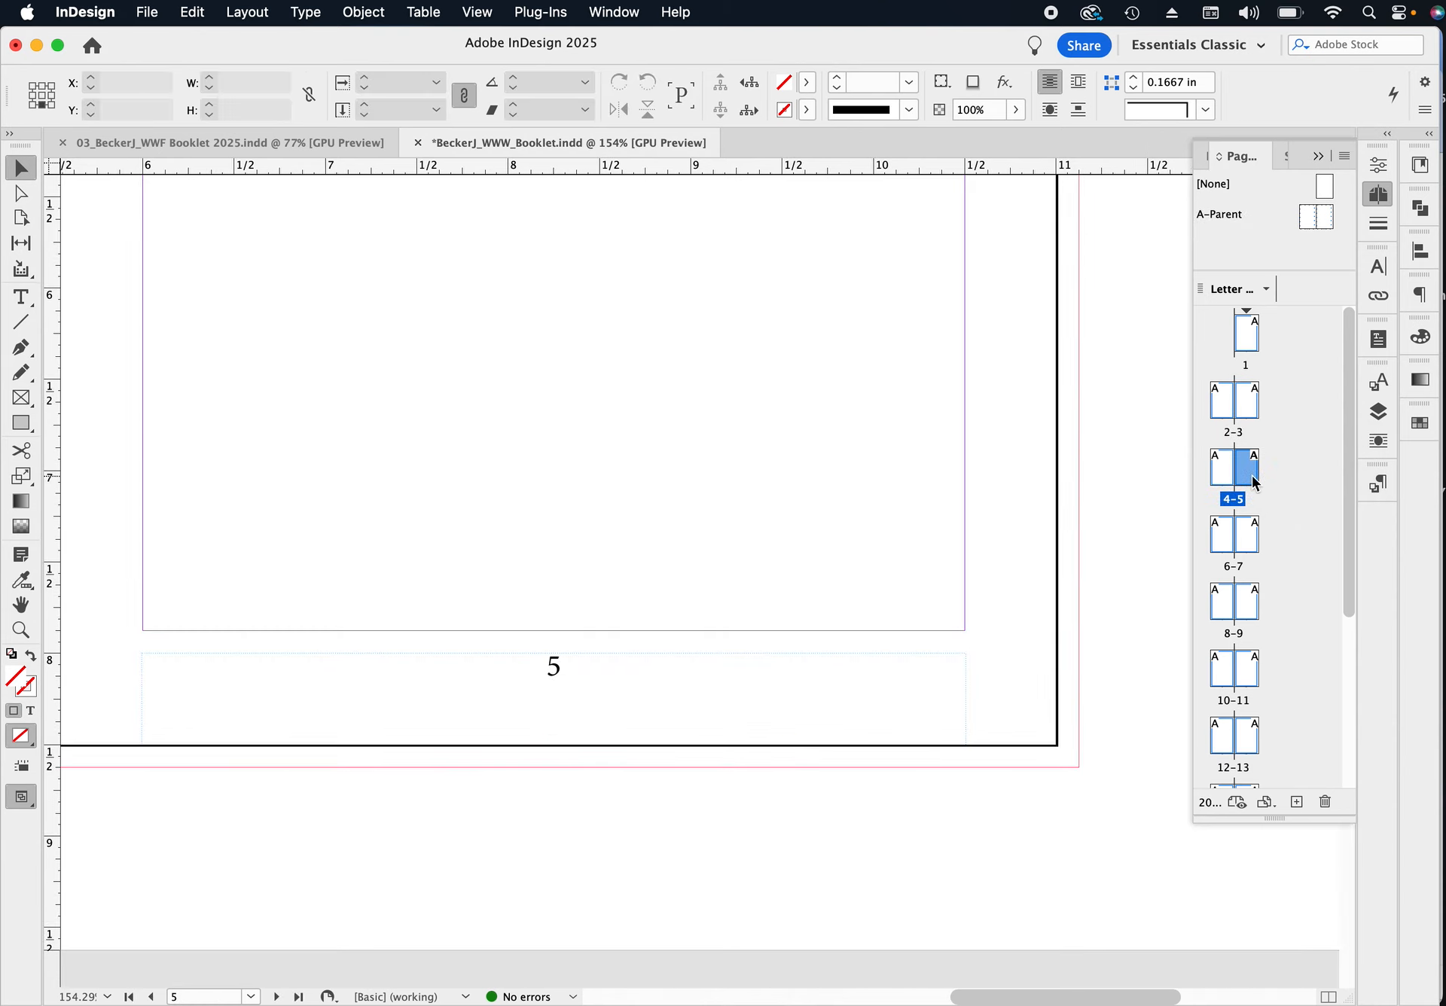
{"action": "double_click", "coordinate": [1253, 539]}
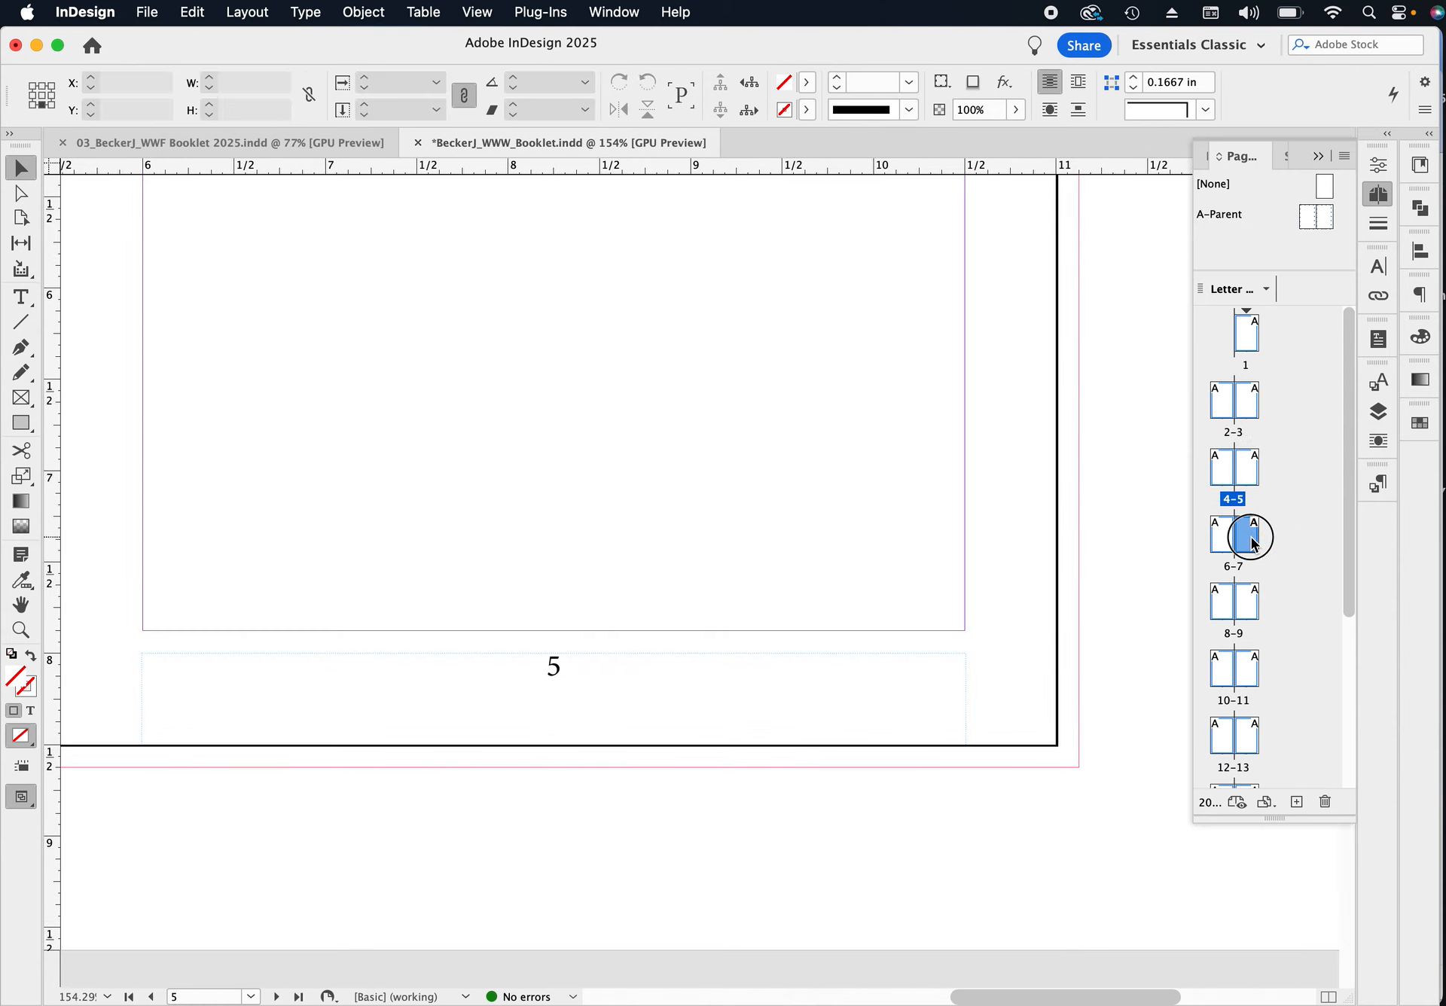
{"action": "double_click", "coordinate": [1220, 215]}
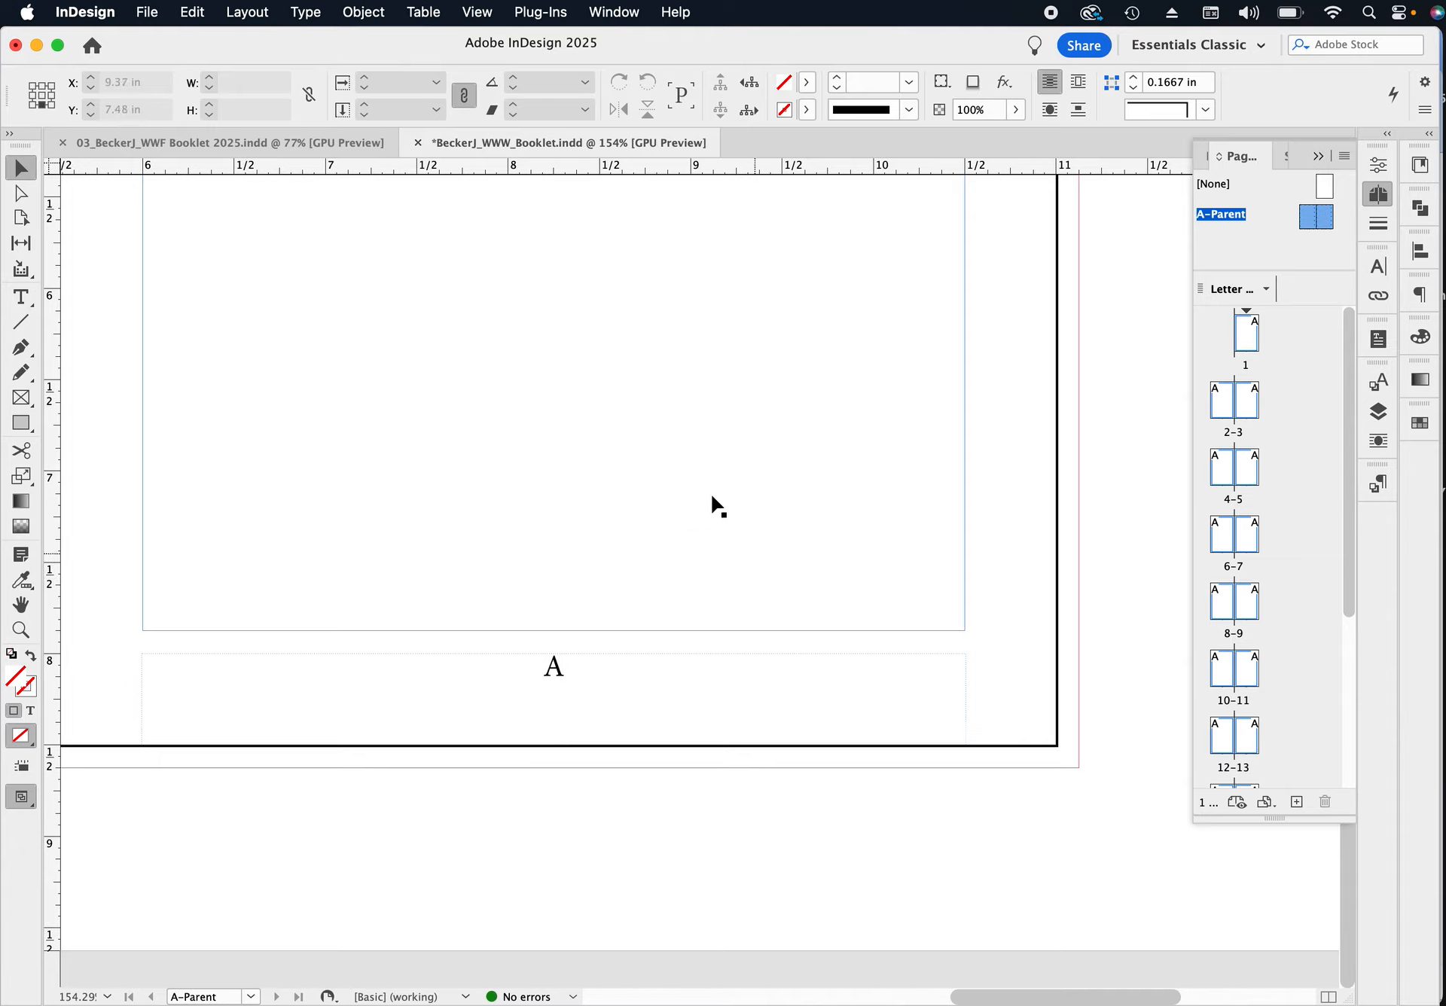
{"action": "left_click_drag", "start_coordinate": [592, 280], "coordinate": [711, 370]}
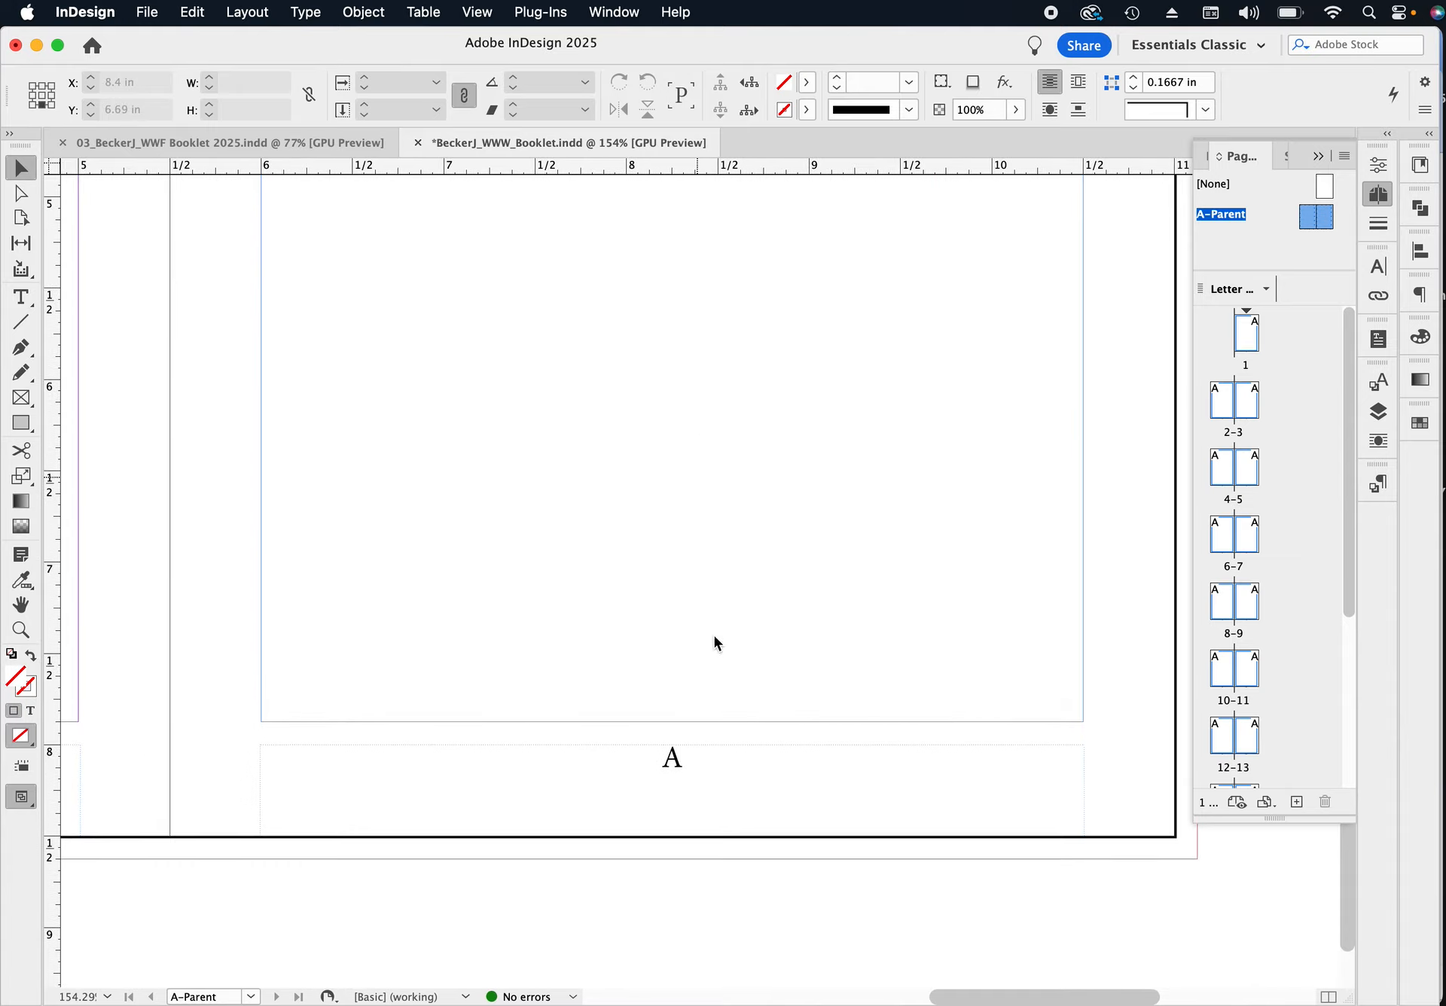
Switch to the finished WWF booklet document and examine the topic-opening layouts on pages 3 and 7.
{"action": "mouse_move", "coordinate": [746, 998]}
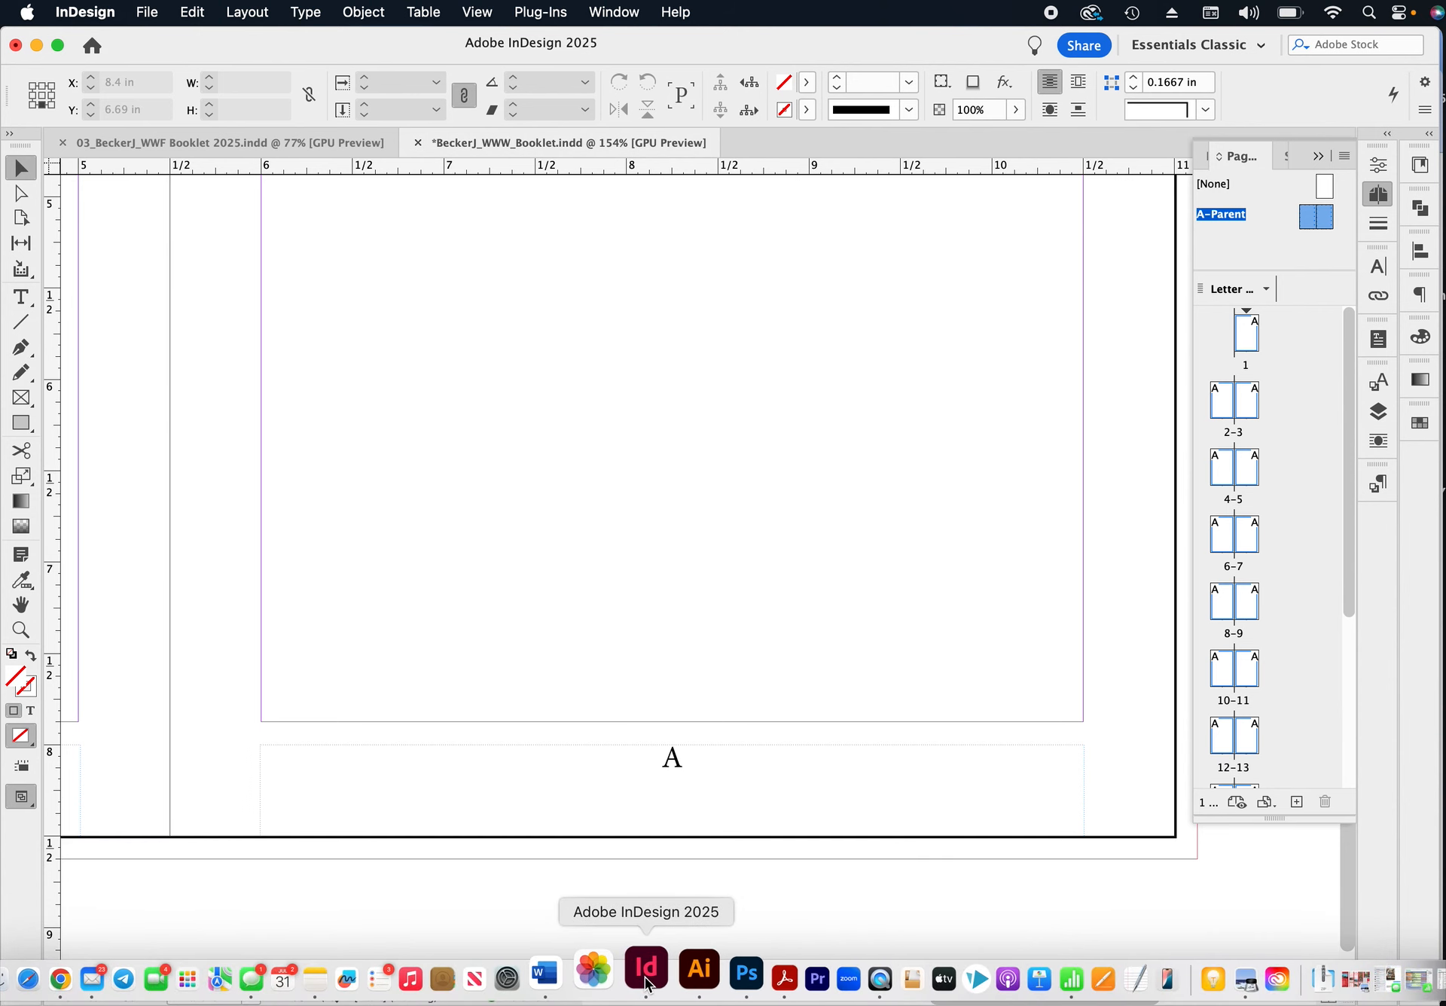
{"action": "left_click", "coordinate": [178, 142]}
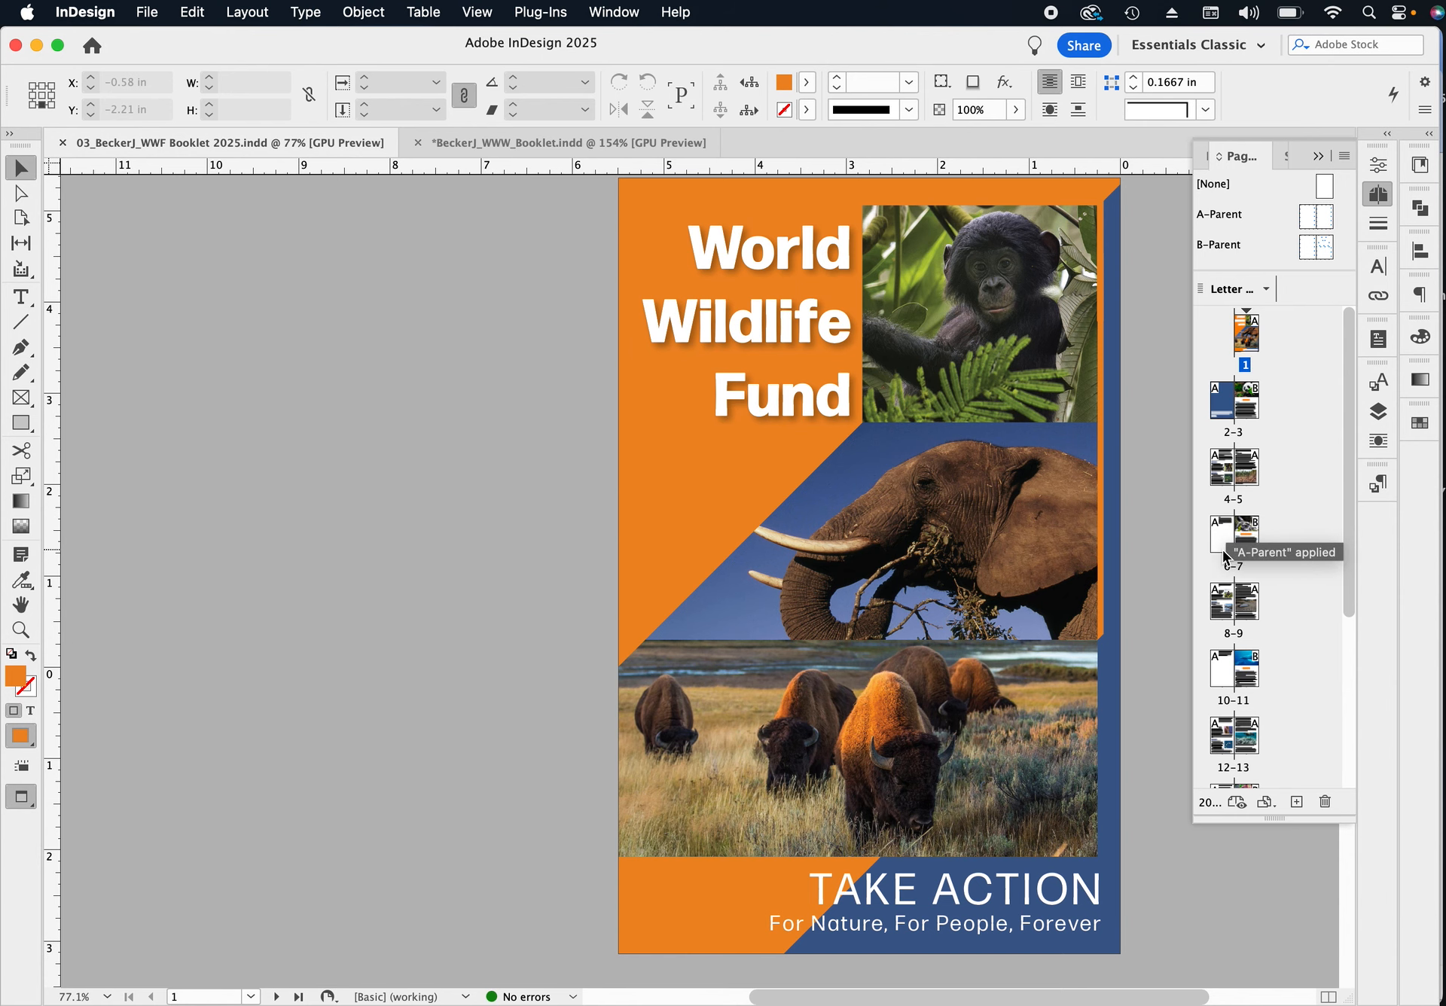
{"action": "double_click", "coordinate": [1247, 427]}
{"action": "left_click_drag", "start_coordinate": [953, 386], "coordinate": [841, 386]}
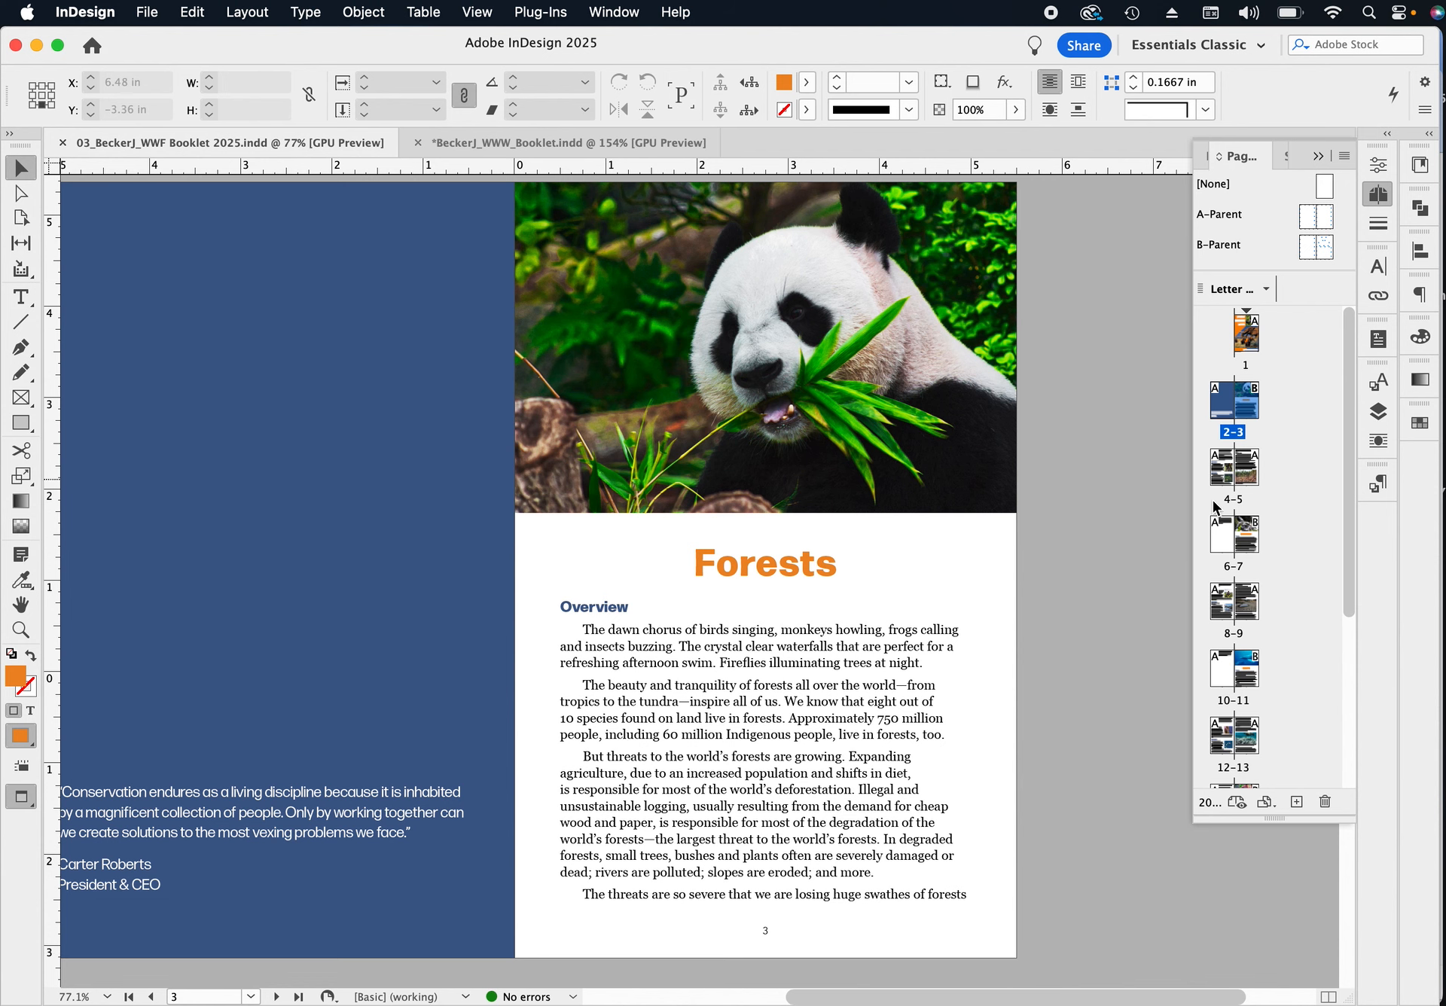
{"action": "double_click", "coordinate": [1256, 539]}
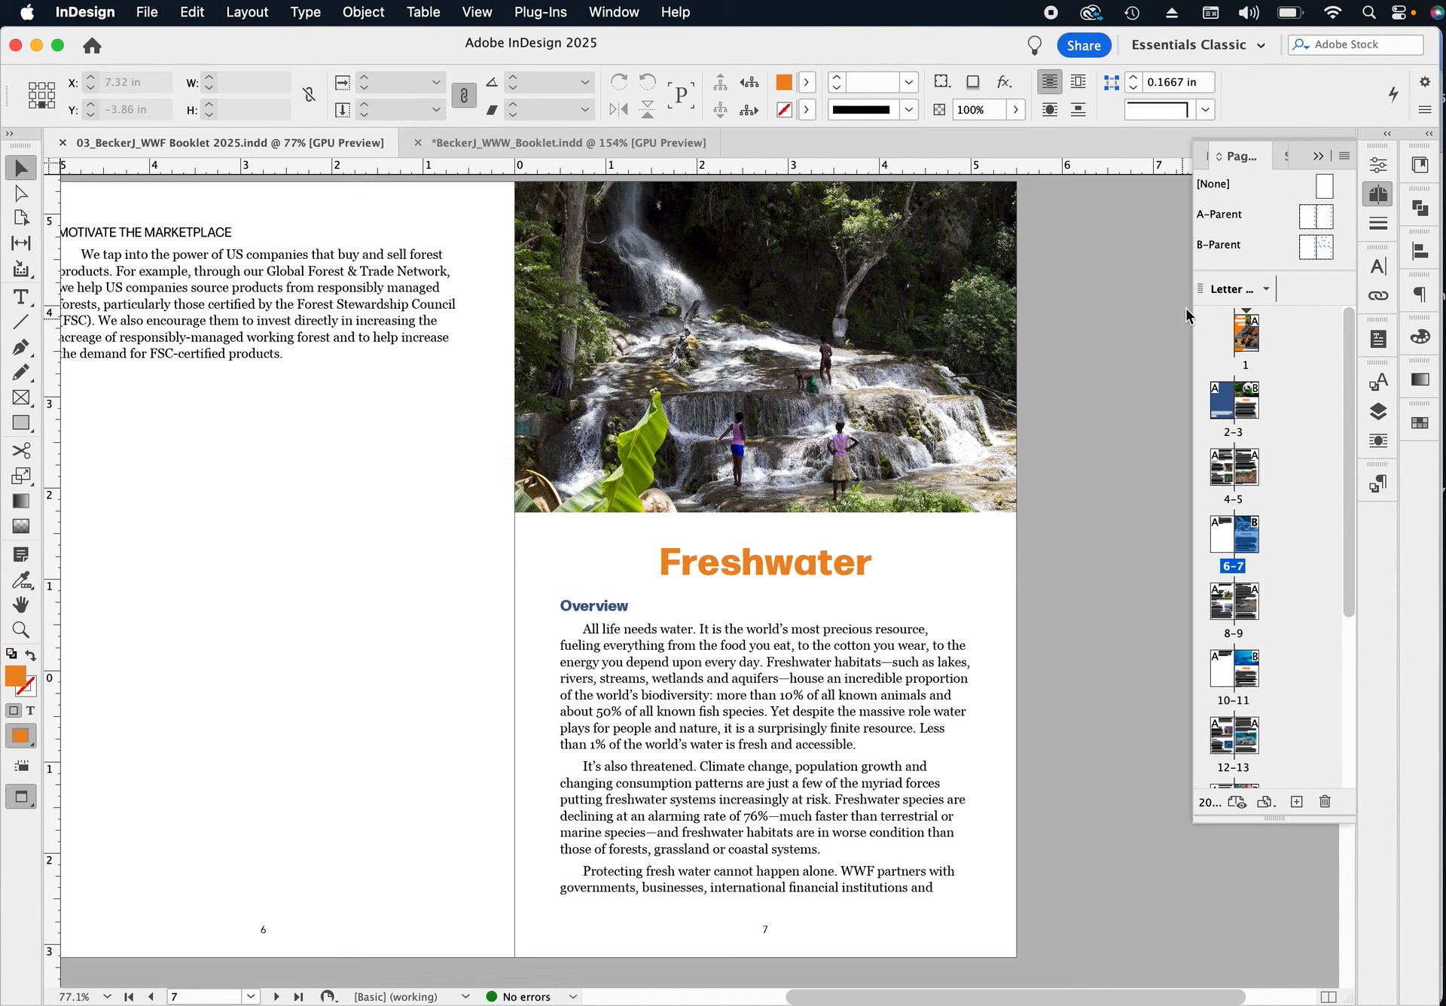
Open the B-Parent spread of the finished booklet and set the screen mode to Normal.
{"action": "left_click", "coordinate": [1214, 247]}
{"action": "double_click", "coordinate": [1214, 247]}
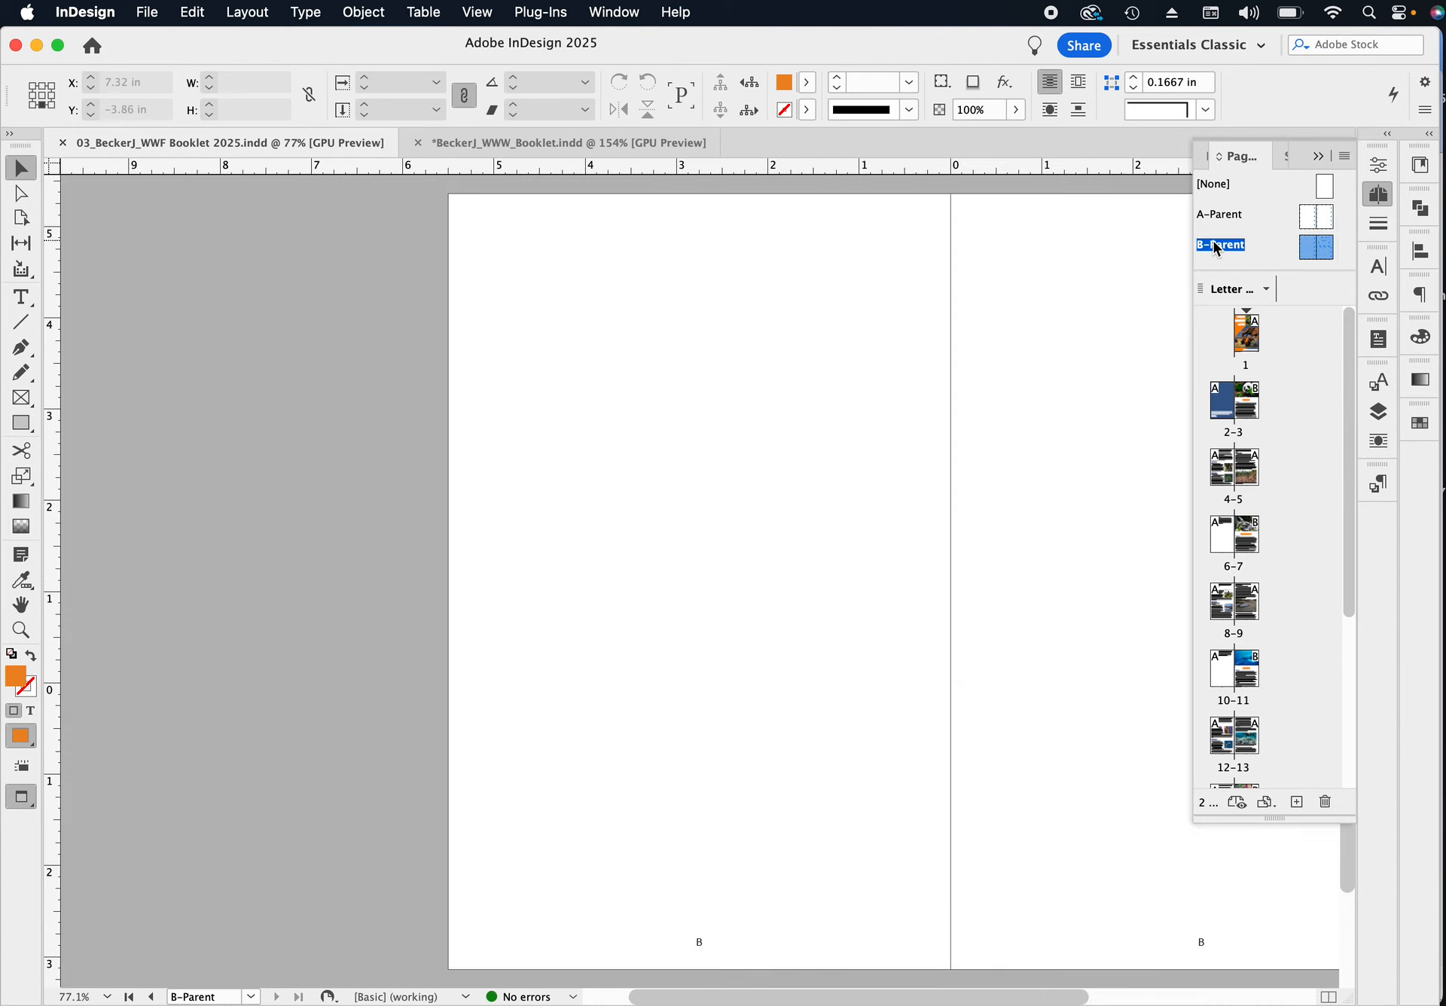
{"action": "left_click_drag", "start_coordinate": [822, 319], "coordinate": [636, 313]}
{"action": "left_click", "coordinate": [476, 11]}
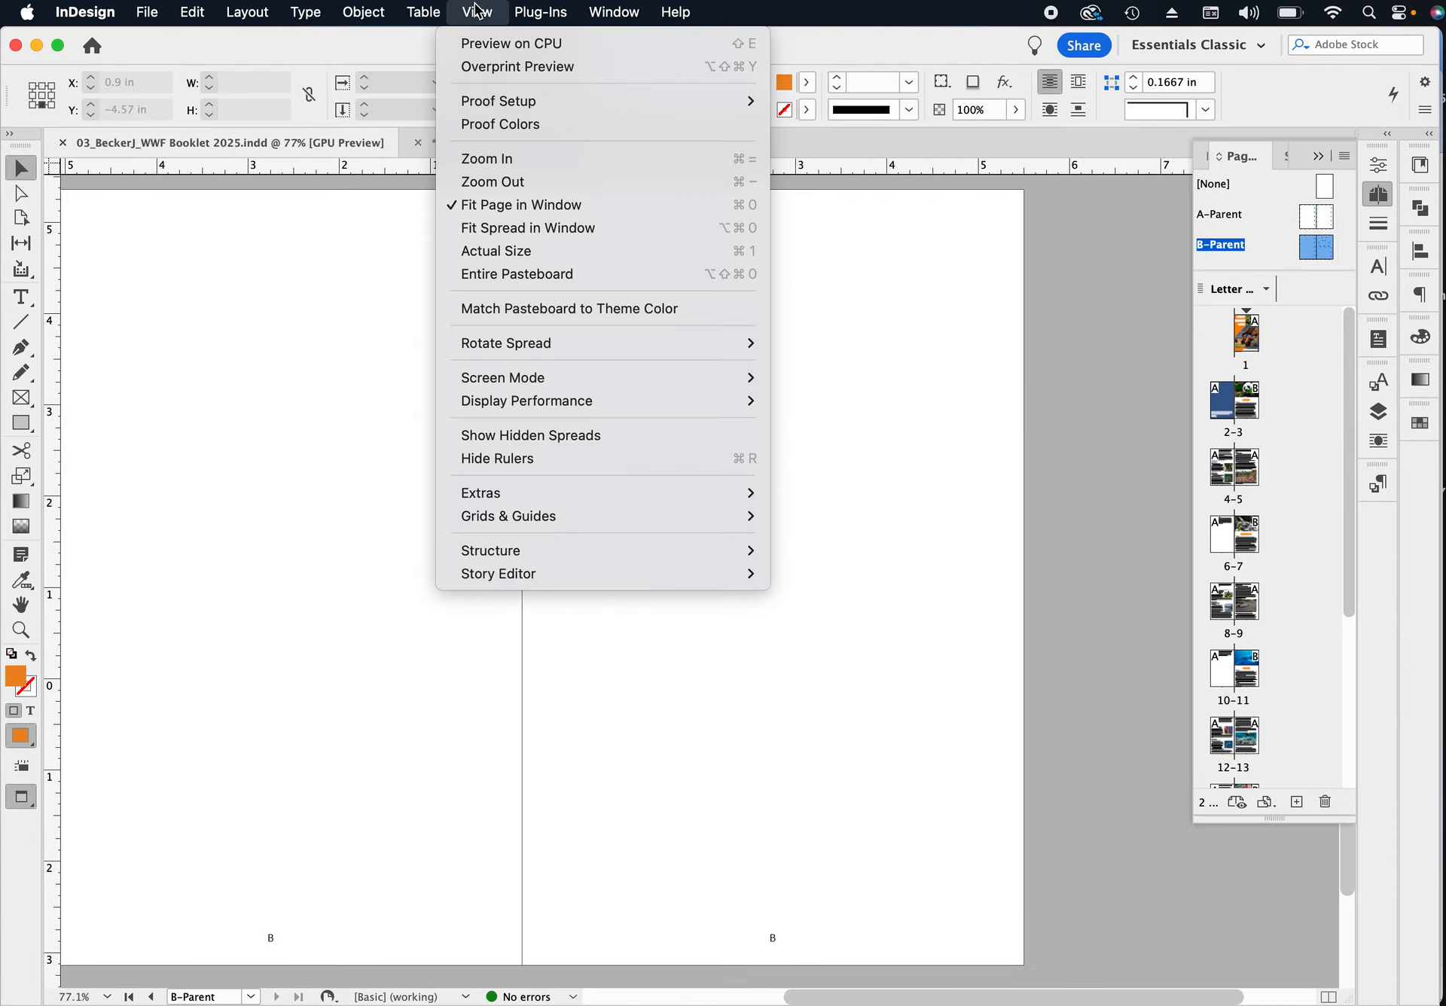
{"action": "mouse_move", "coordinate": [517, 379]}
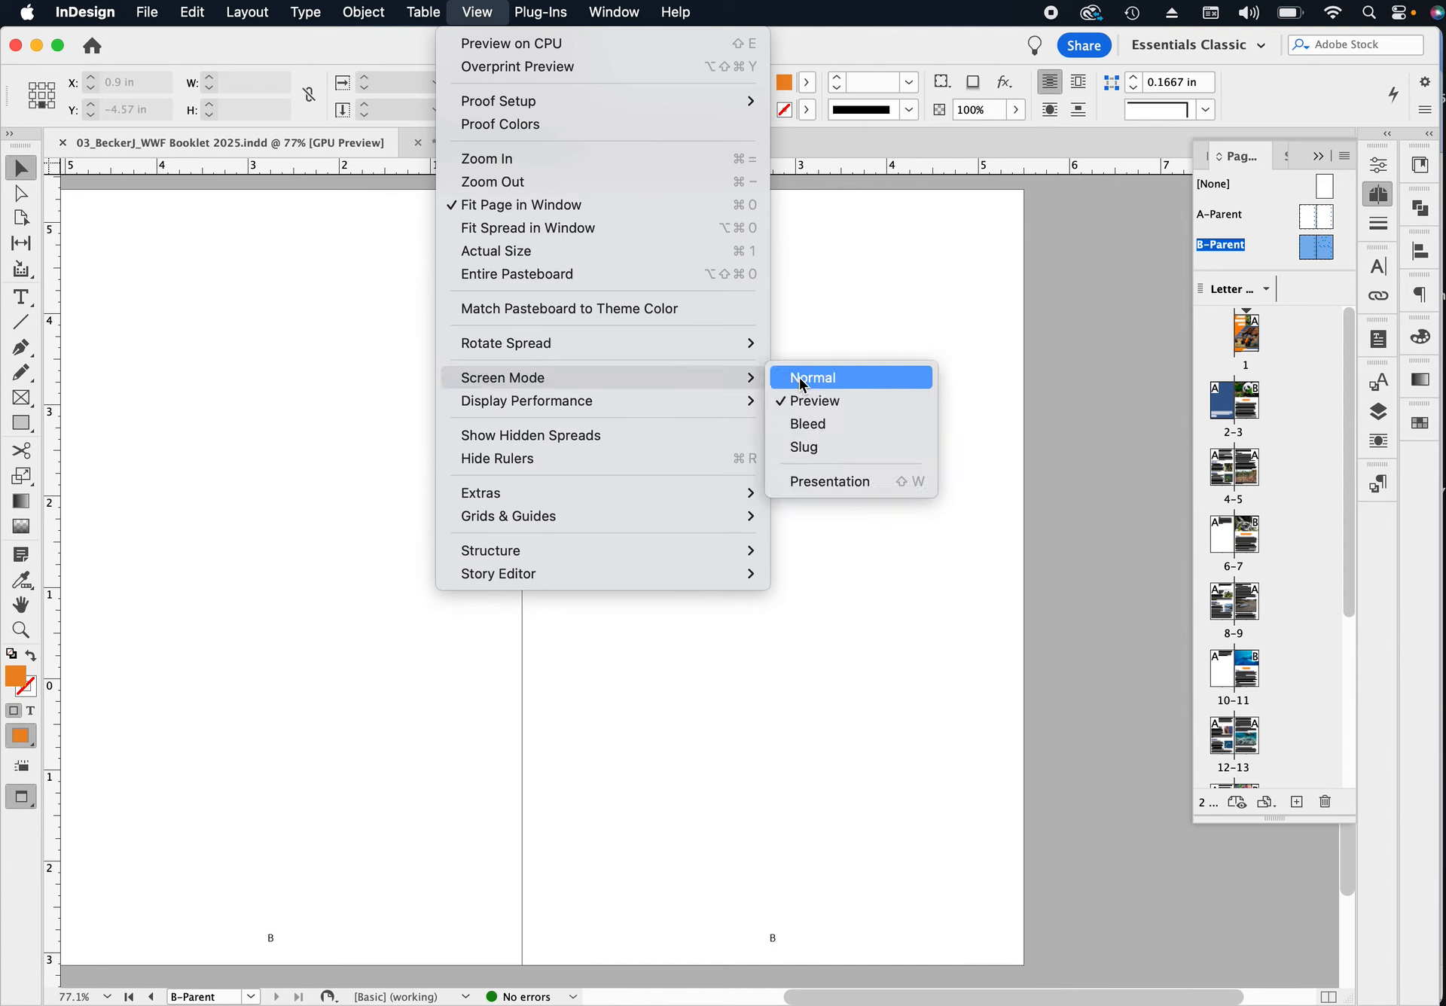
{"action": "left_click", "coordinate": [815, 378]}
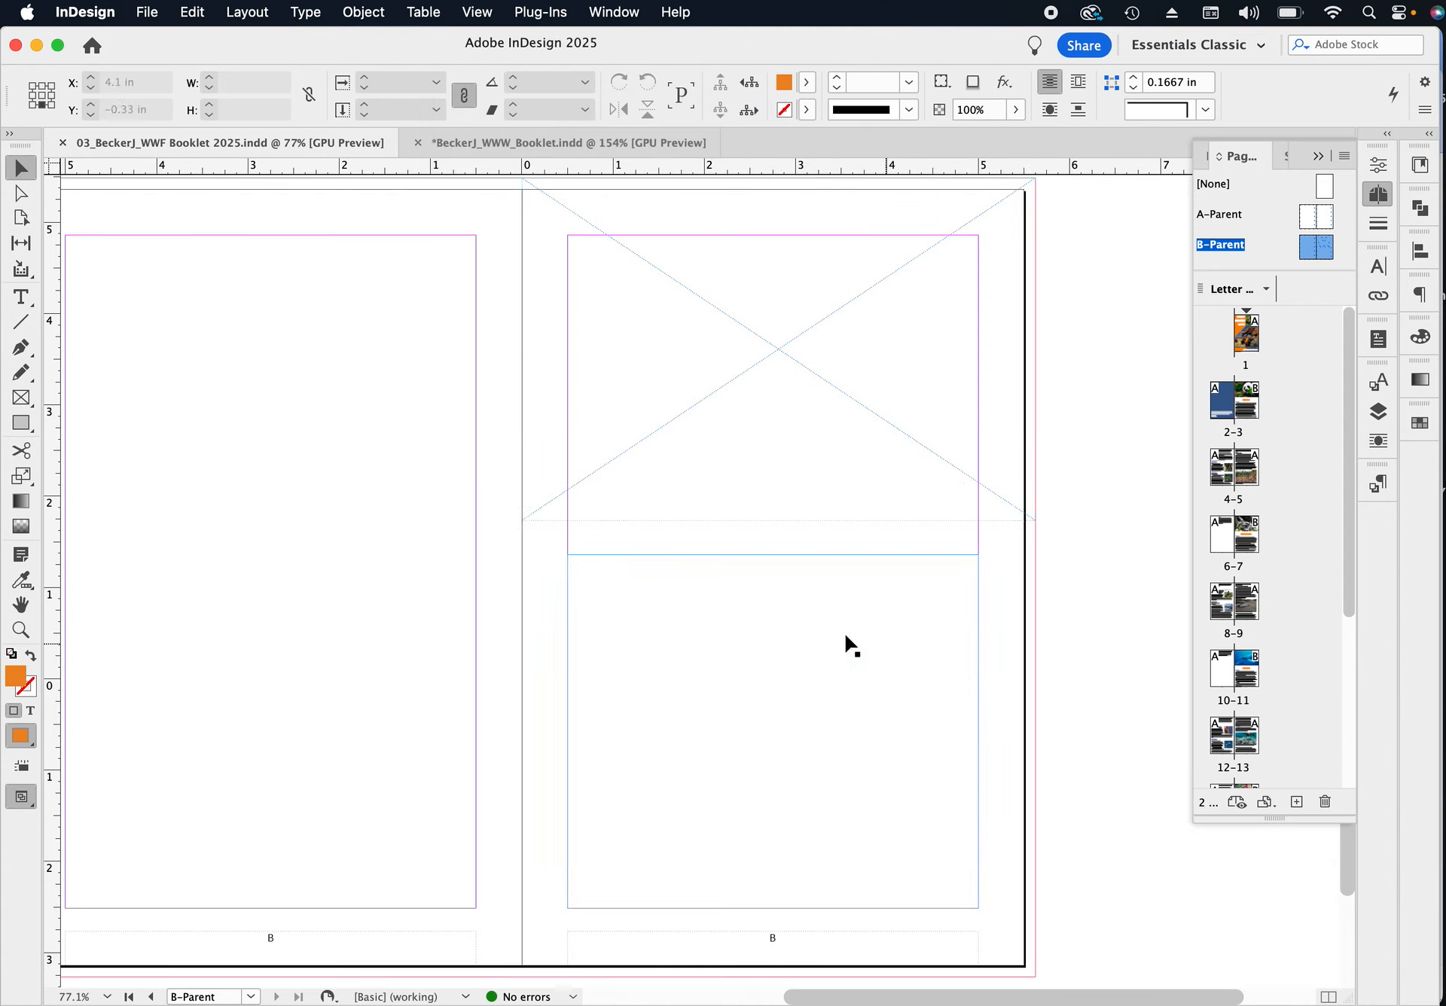
Inspect the text frame and graphic frame on B-Parent's right page, and compare them with the Forests layout on page 3.
{"action": "left_click", "coordinate": [697, 637]}
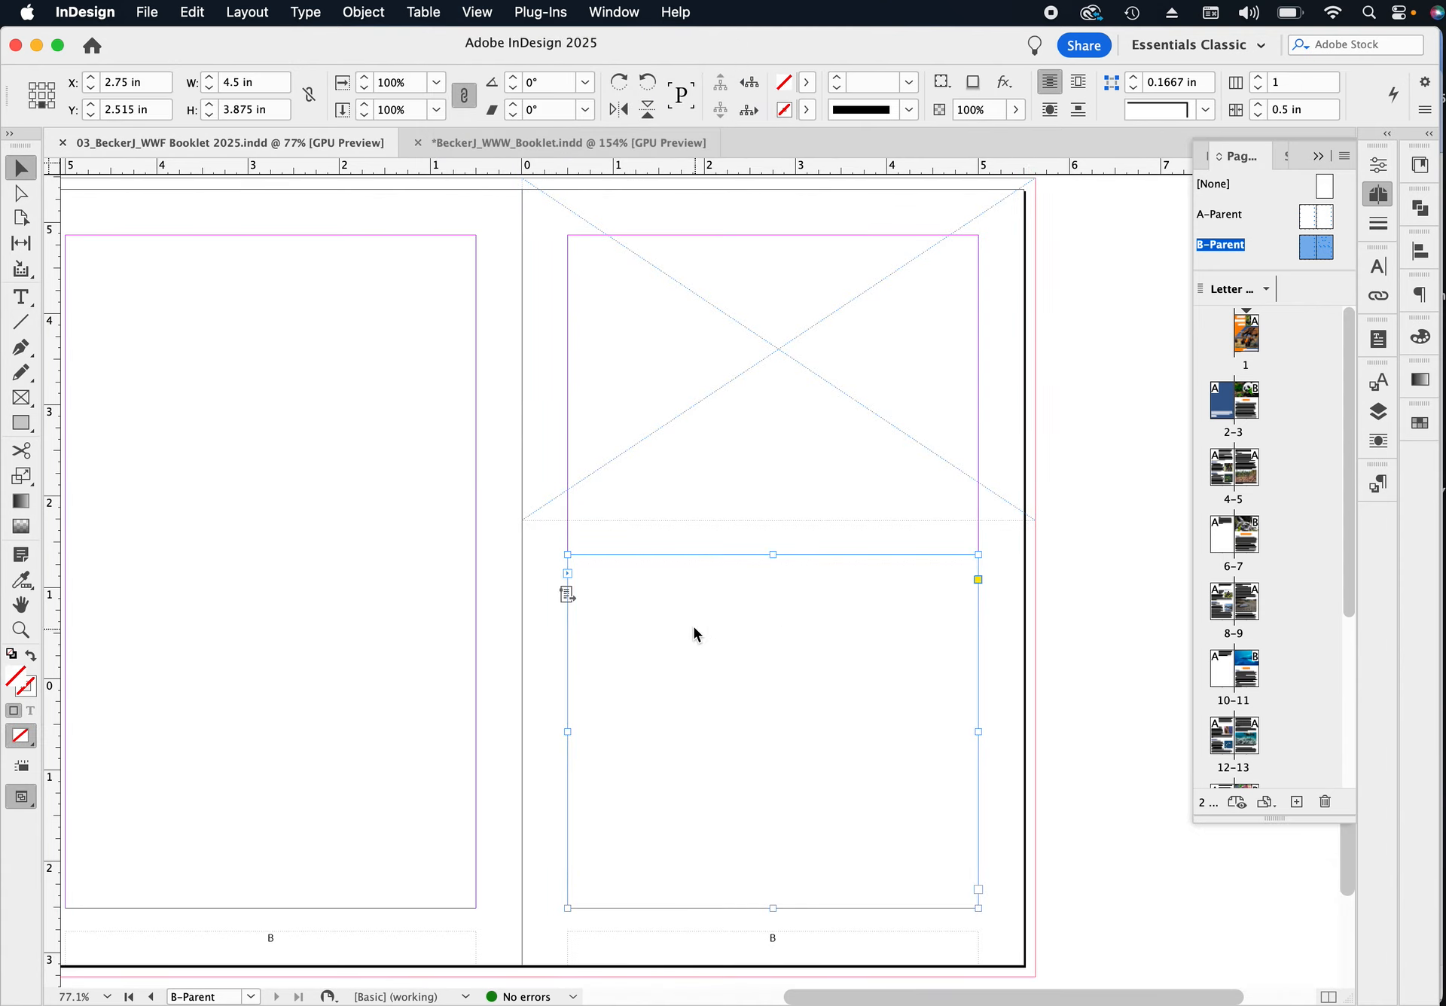
{"action": "left_click", "coordinate": [713, 376]}
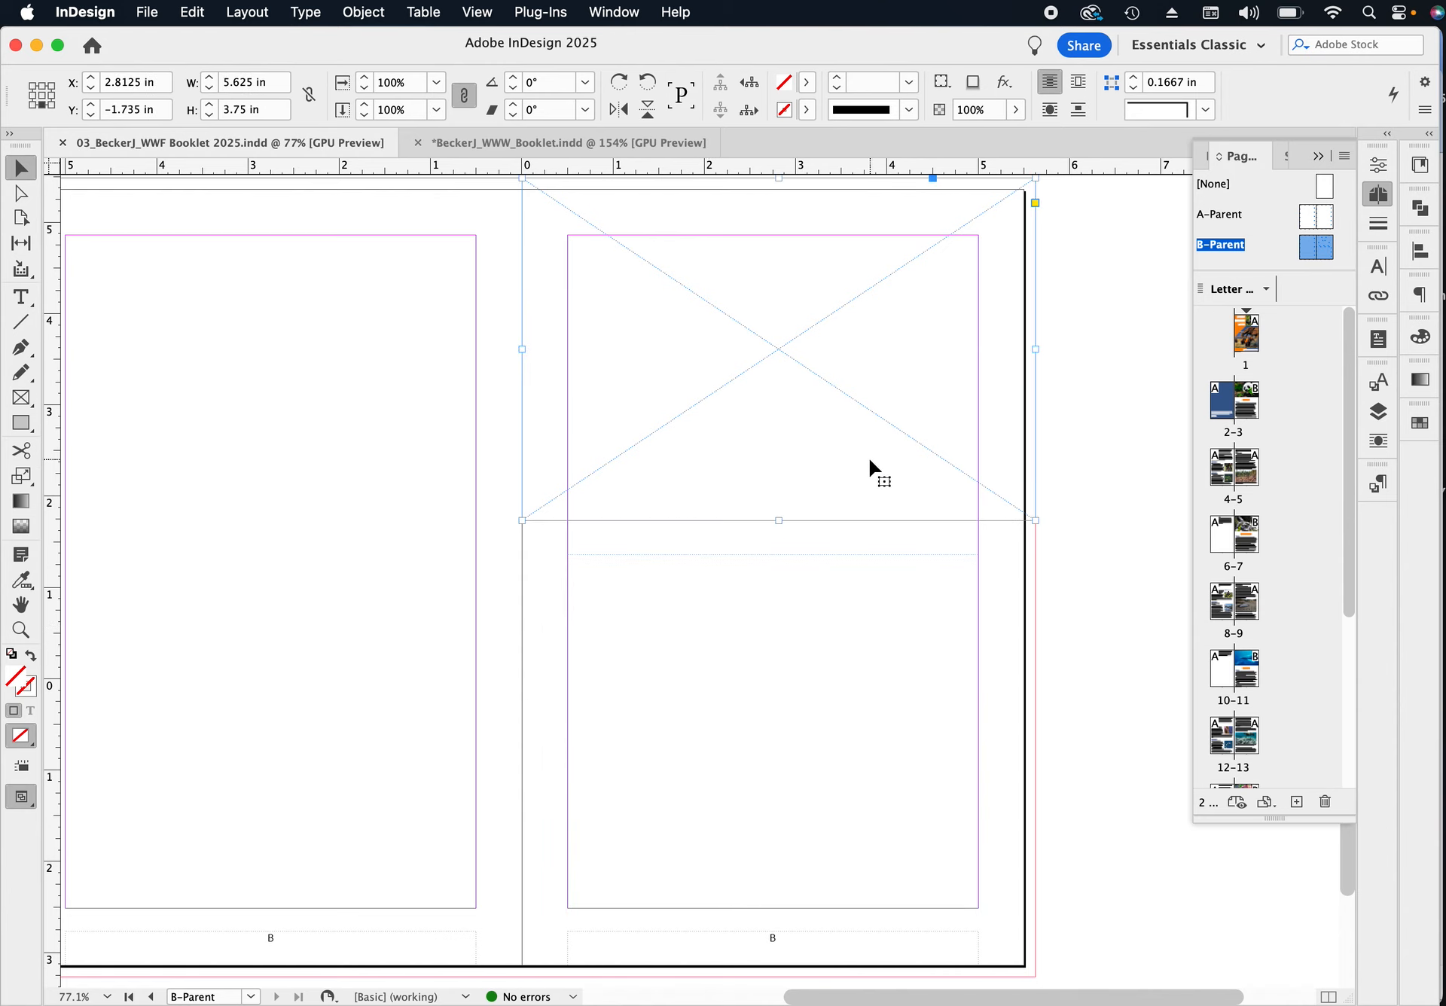
{"action": "double_click", "coordinate": [1250, 403]}
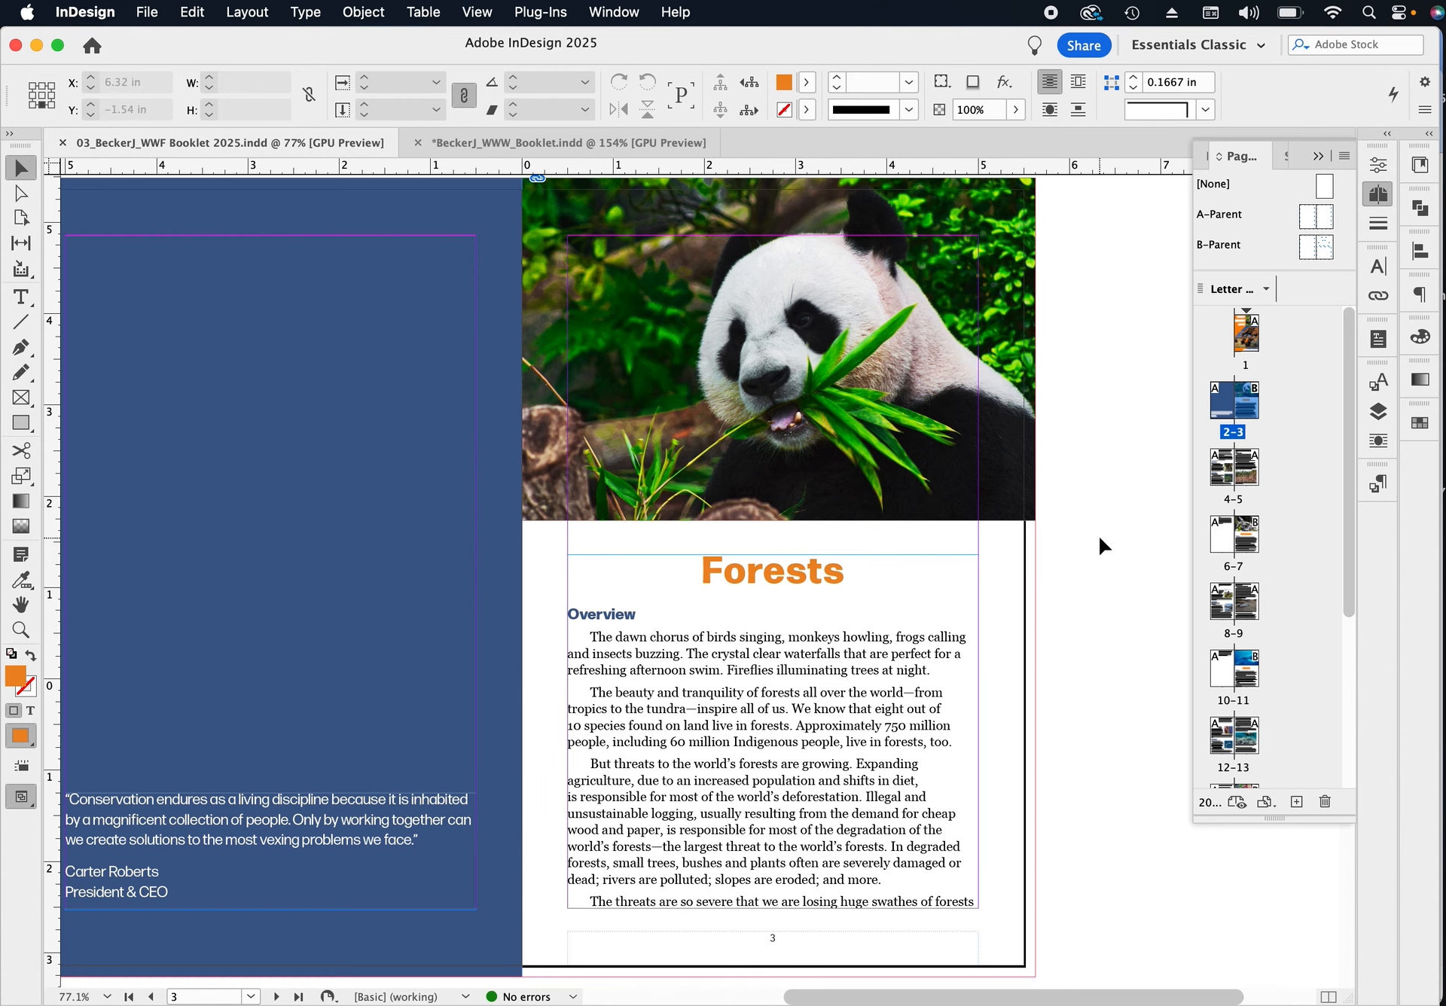
Return to the booklet in progress and fit the A-Parent page in the window.
{"action": "left_click", "coordinate": [585, 148]}
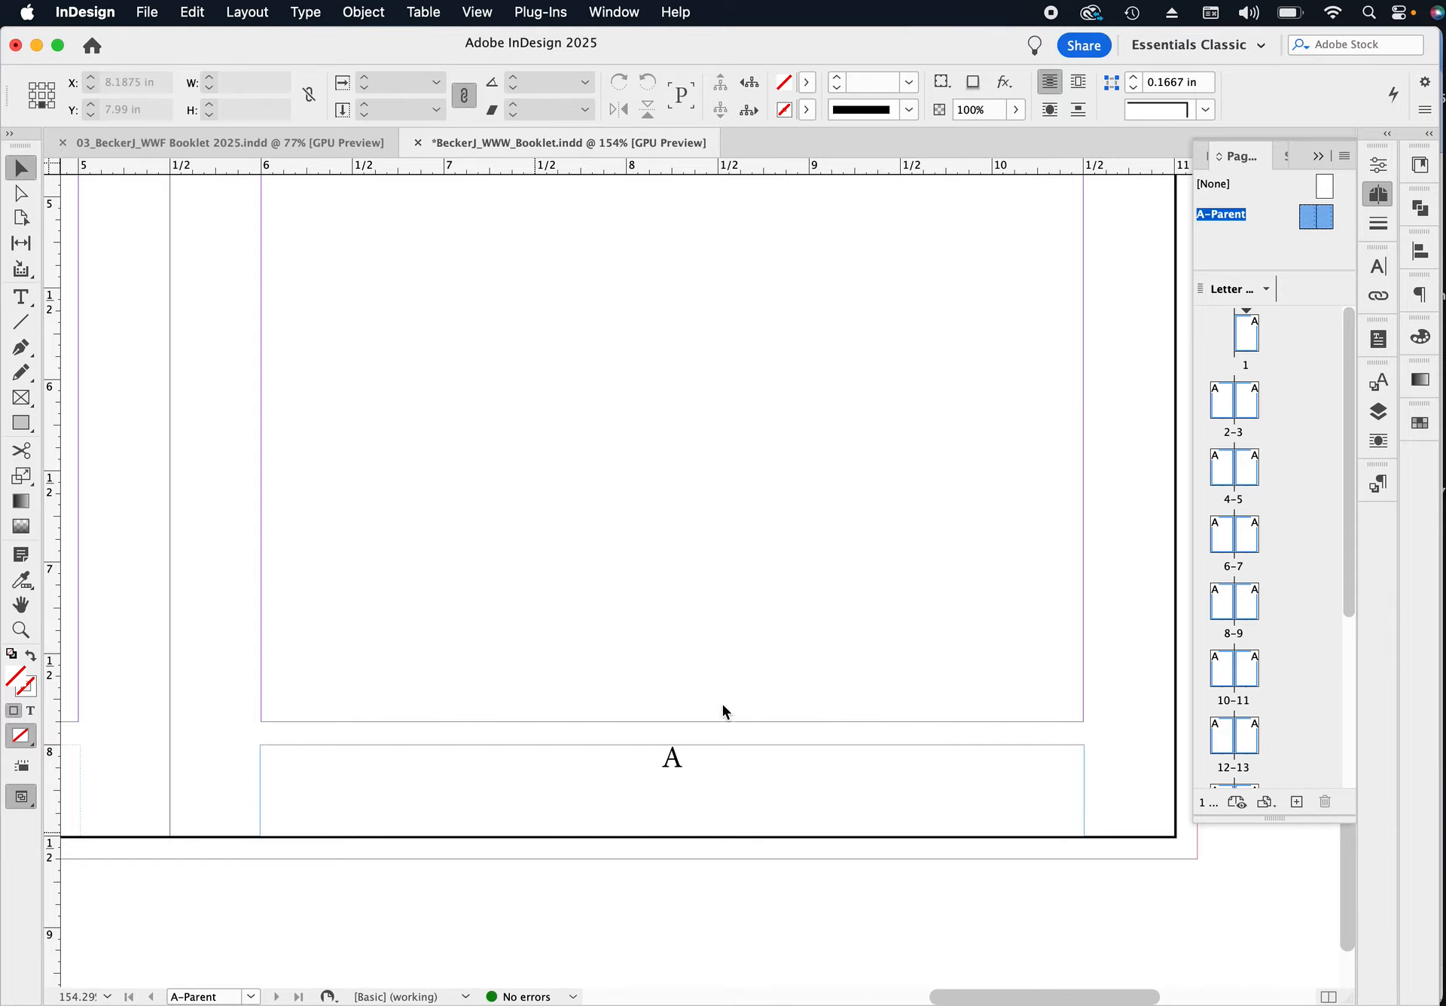
{"action": "left_click_drag", "start_coordinate": [781, 344], "coordinate": [781, 846]}
{"action": "key", "text": "super+0"}
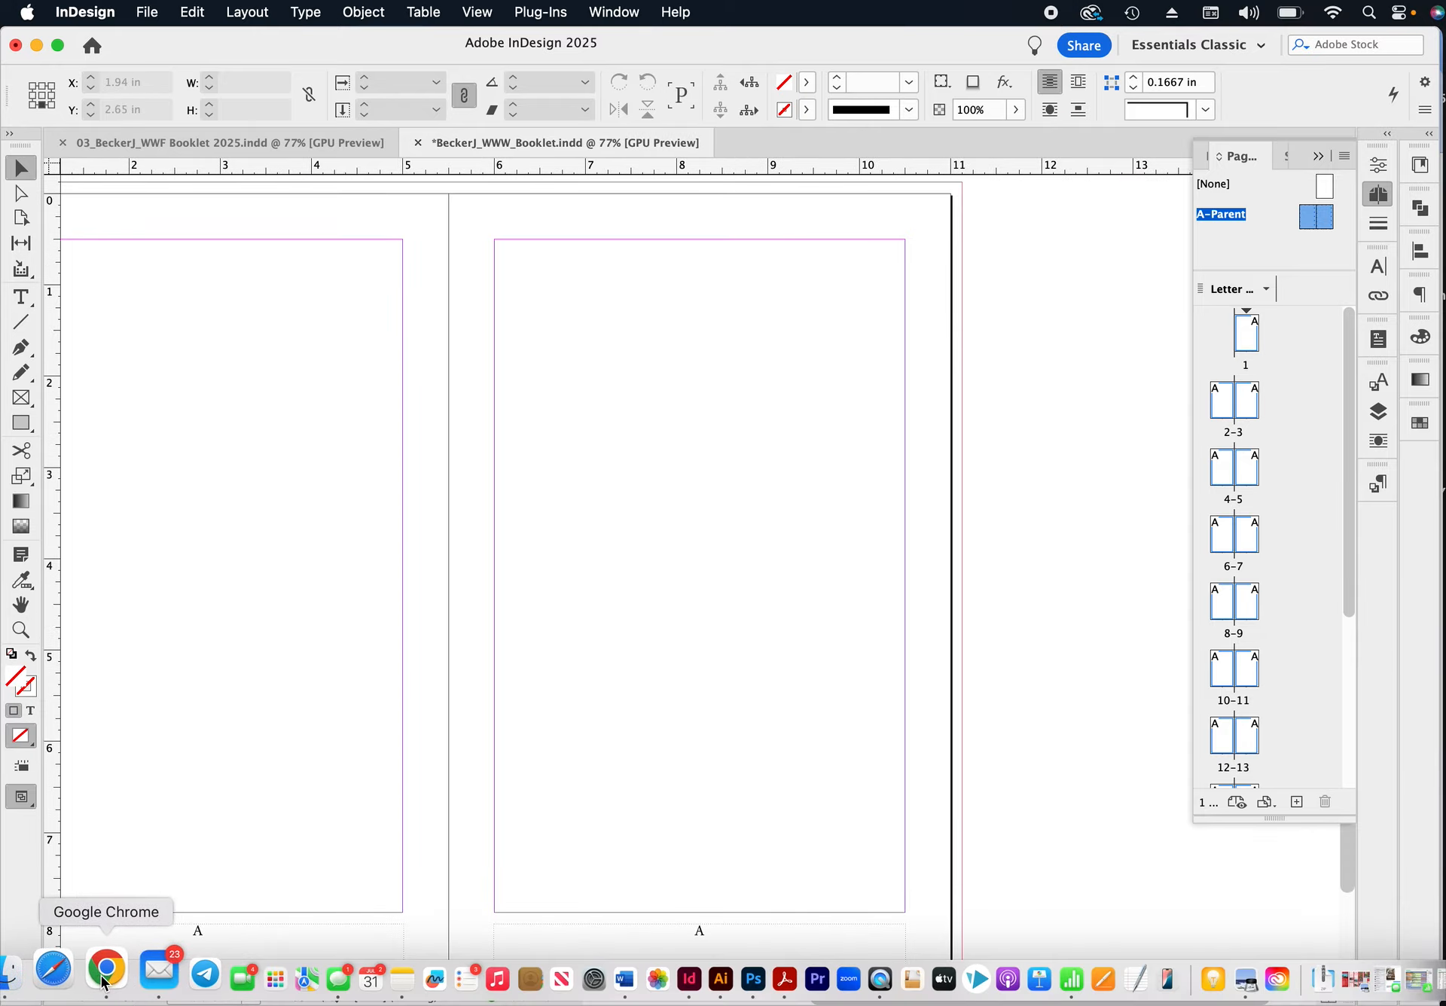
Switch to the WWF Booklet slides in Chrome and read slides 9 to 11 on the A-Parent markers and the B-Parent design.
{"action": "left_click", "coordinate": [105, 978]}
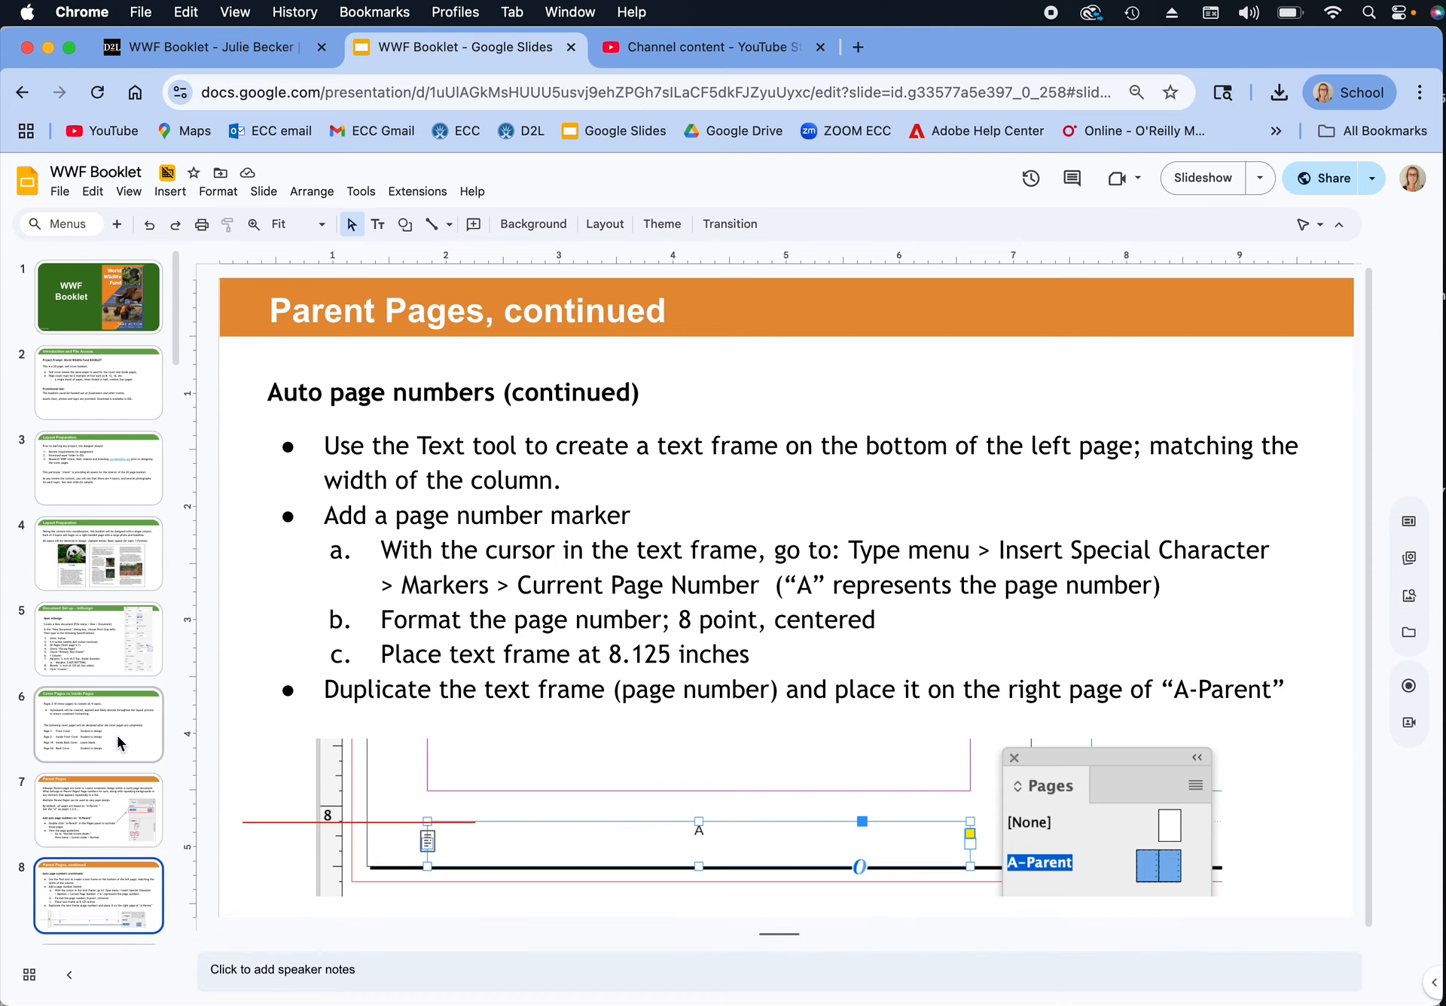
{"action": "scroll", "coordinate": [100, 715], "scroll_direction": "down", "scroll_amount": 3}
{"action": "scroll", "coordinate": [106, 783], "scroll_direction": "down", "scroll_amount": 2}
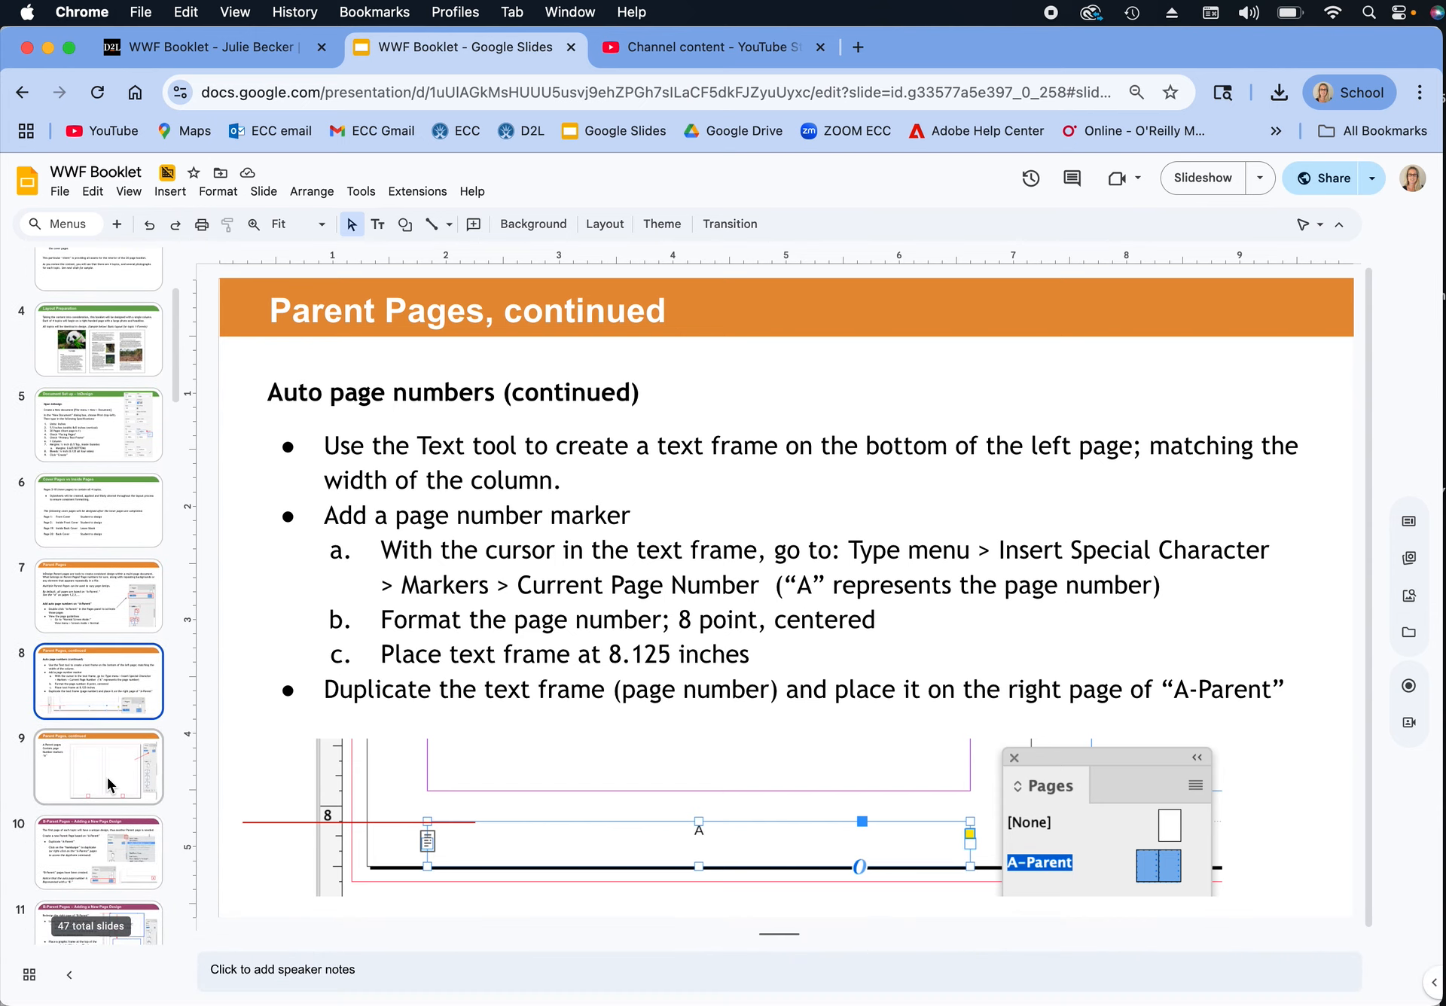
{"action": "left_click", "coordinate": [106, 783]}
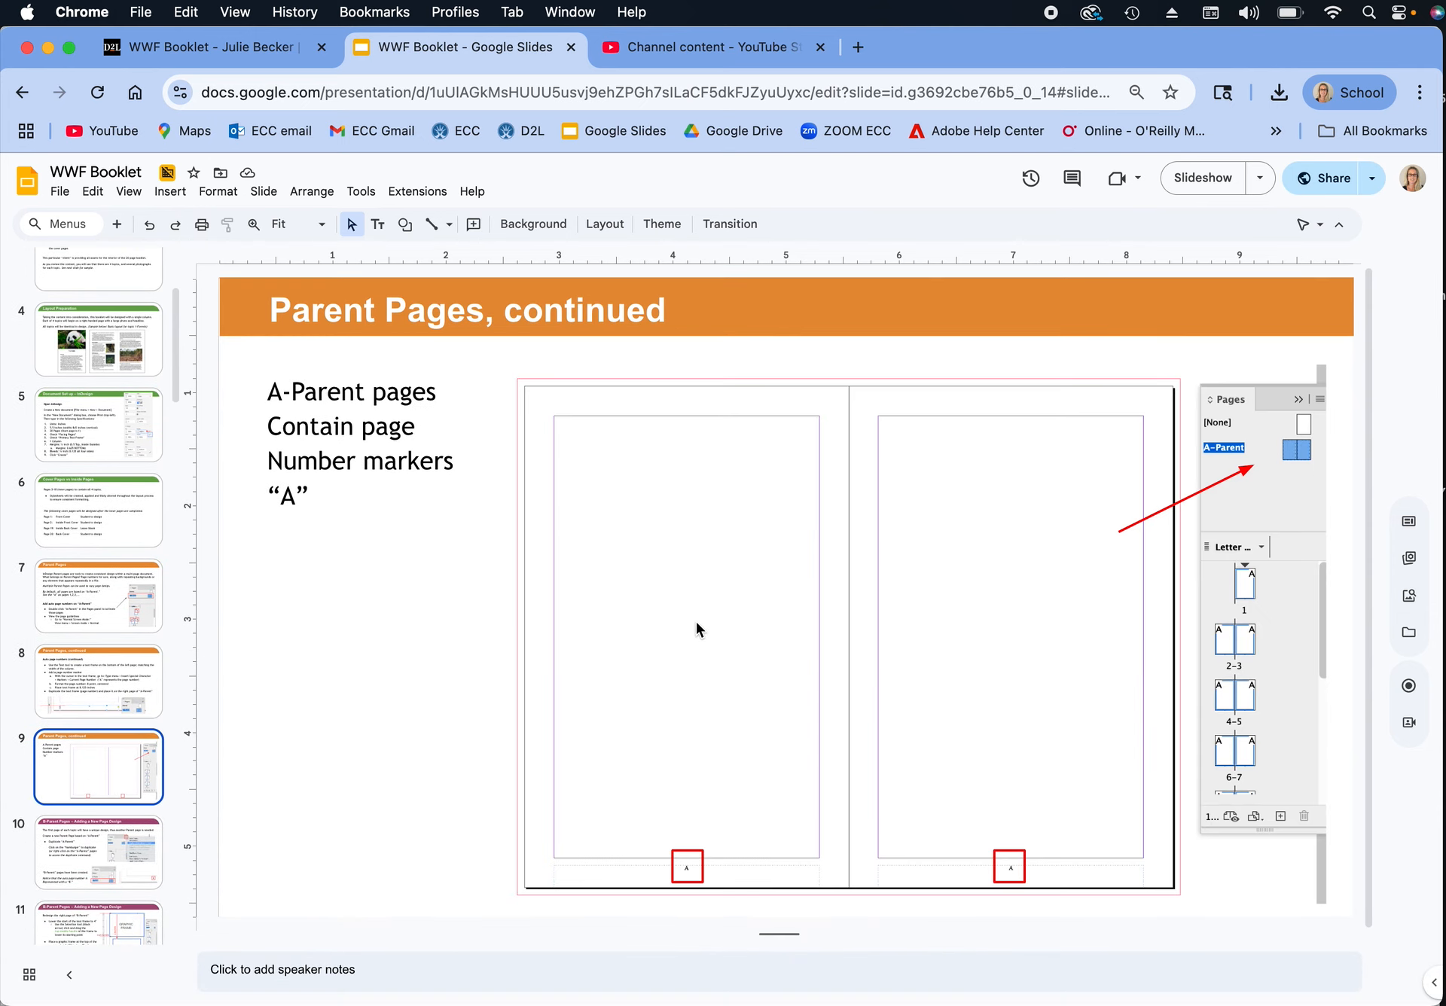
{"action": "left_click", "coordinate": [124, 866]}
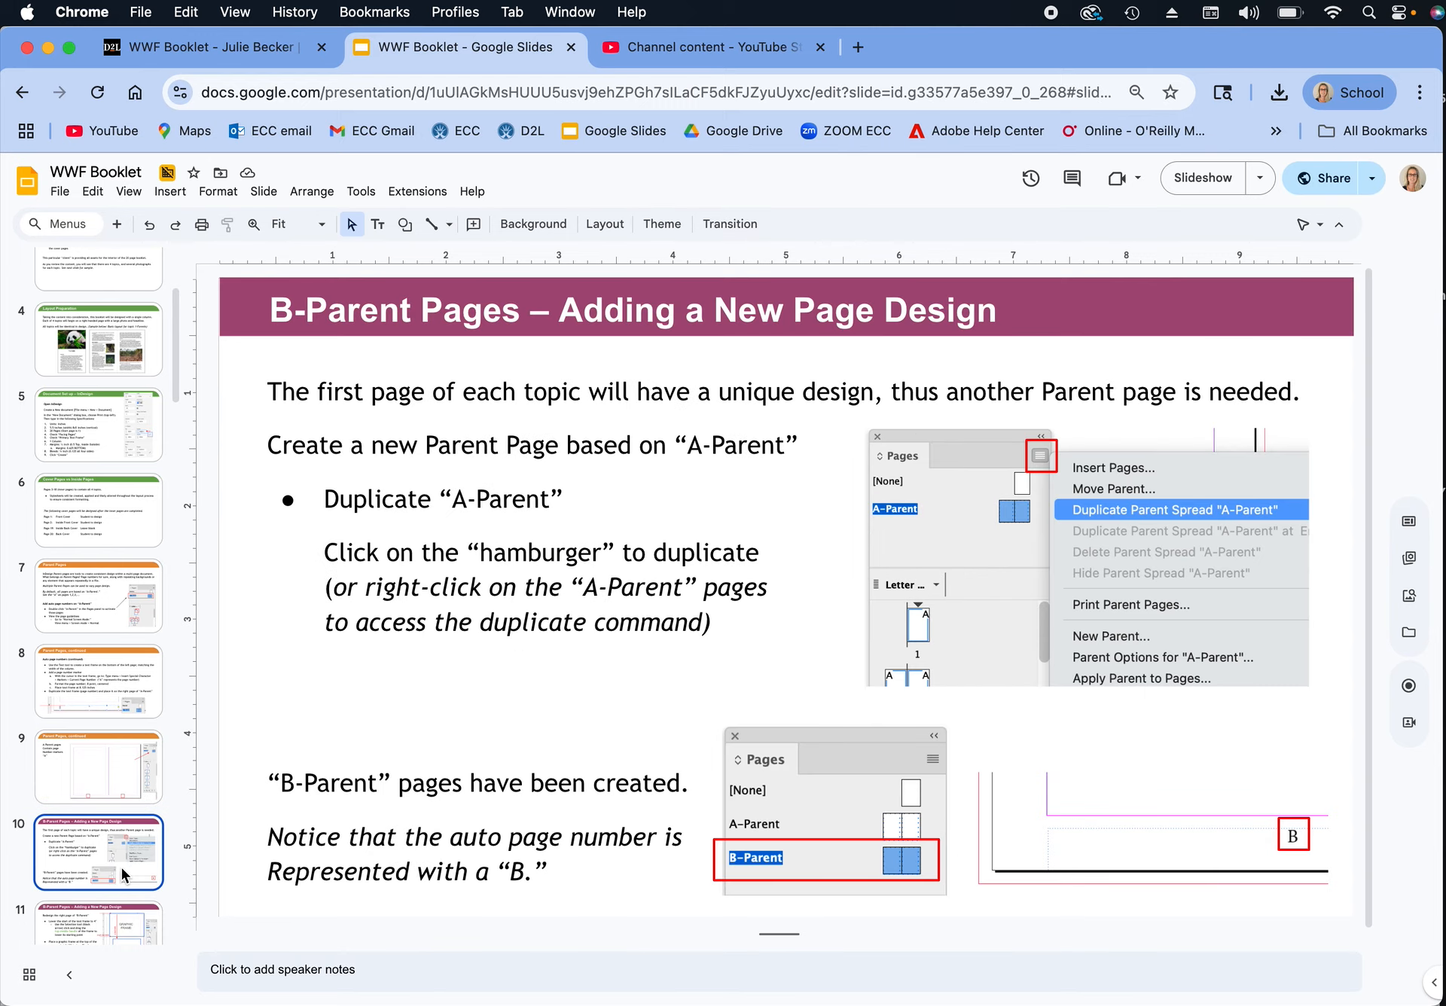
{"action": "scroll", "coordinate": [120, 866], "scroll_direction": "down", "scroll_amount": 3}
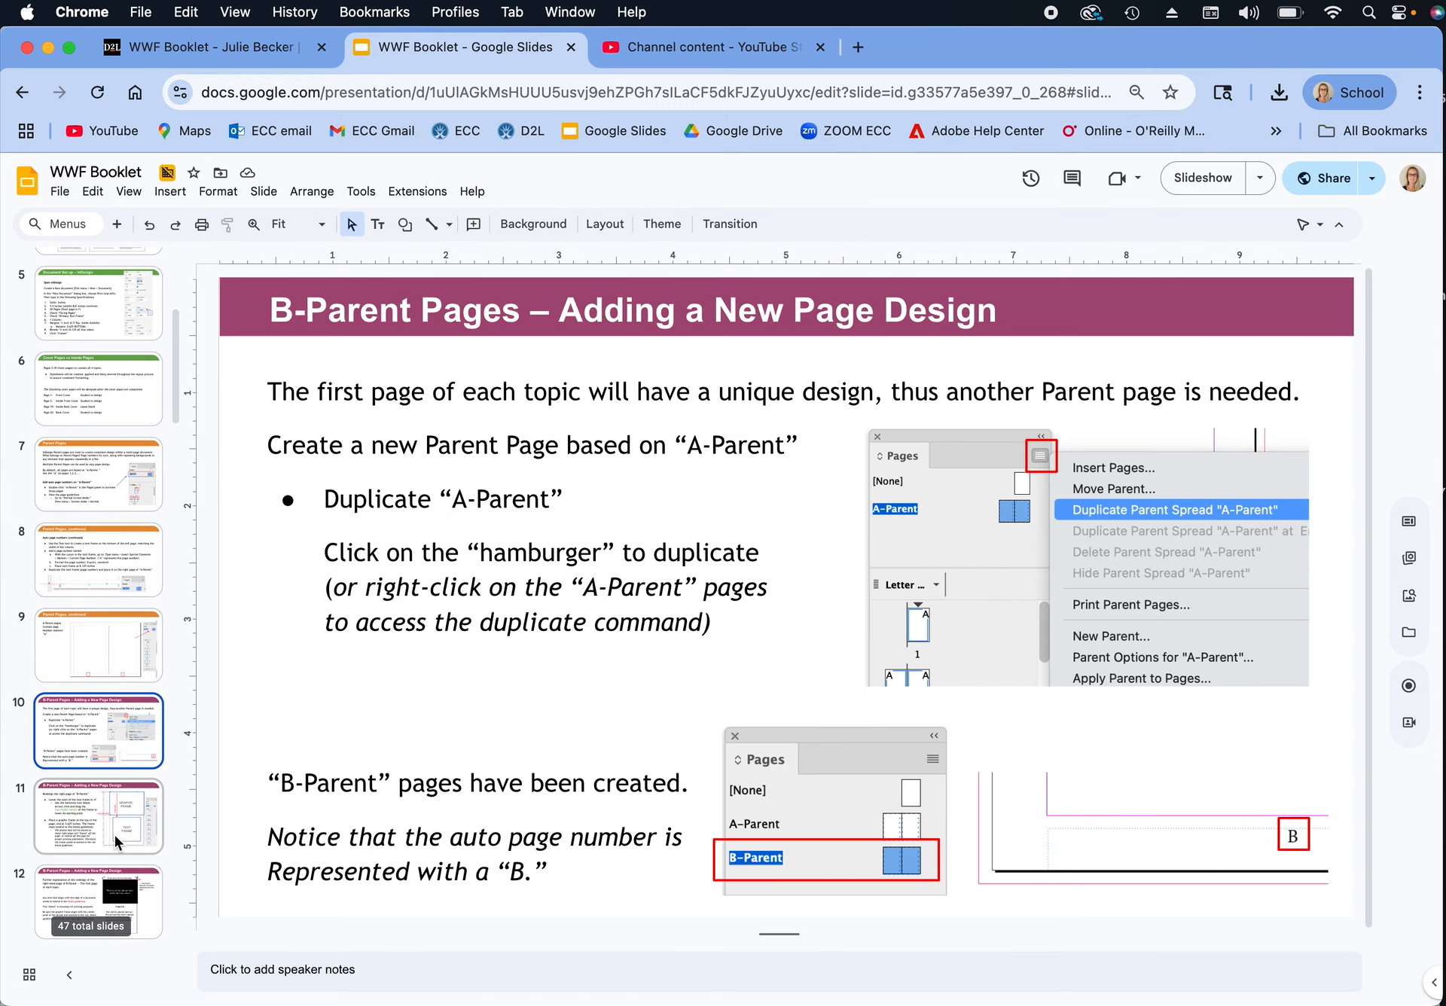
{"action": "left_click", "coordinate": [114, 834]}
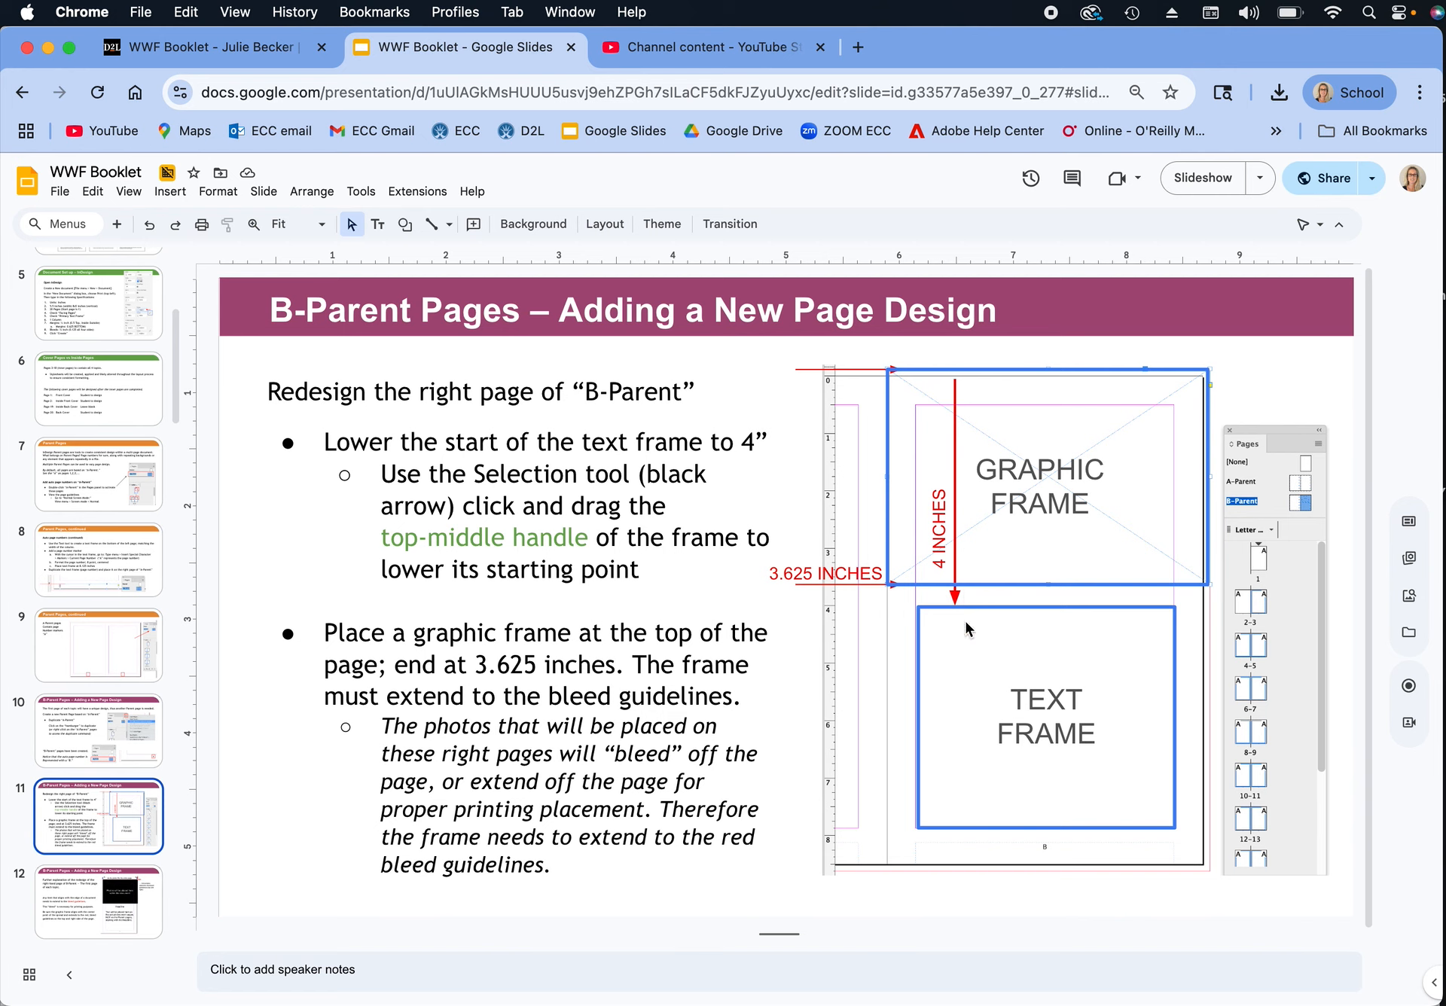
Switch back to InDesign and duplicate the A-Parent spread to create a second parent spread.
{"action": "mouse_move", "coordinate": [309, 998]}
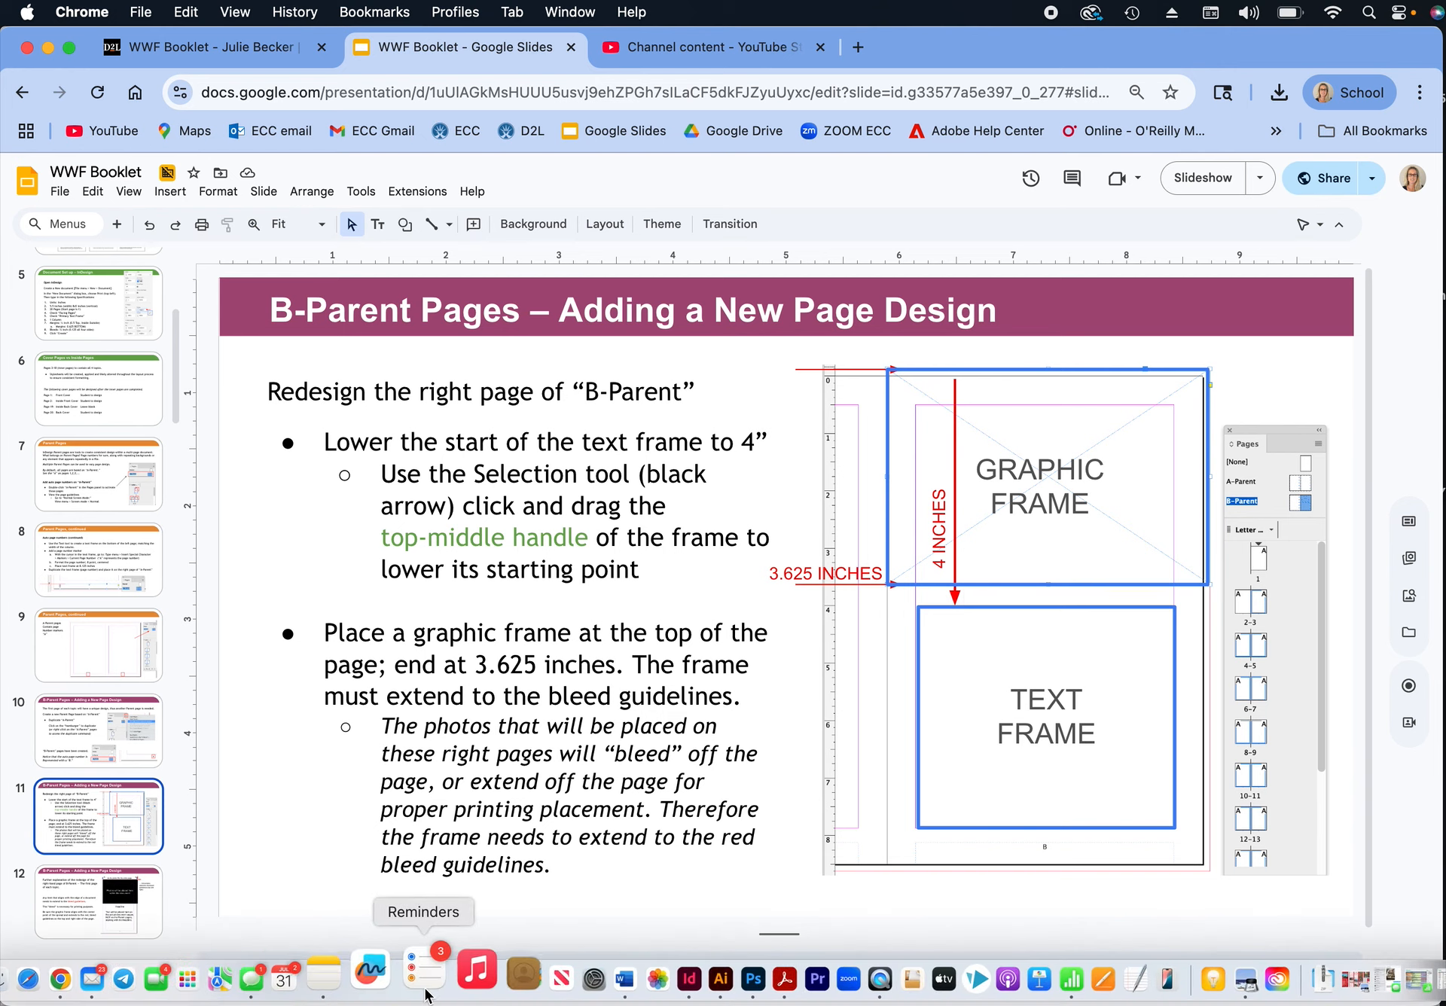
{"action": "left_click", "coordinate": [646, 979]}
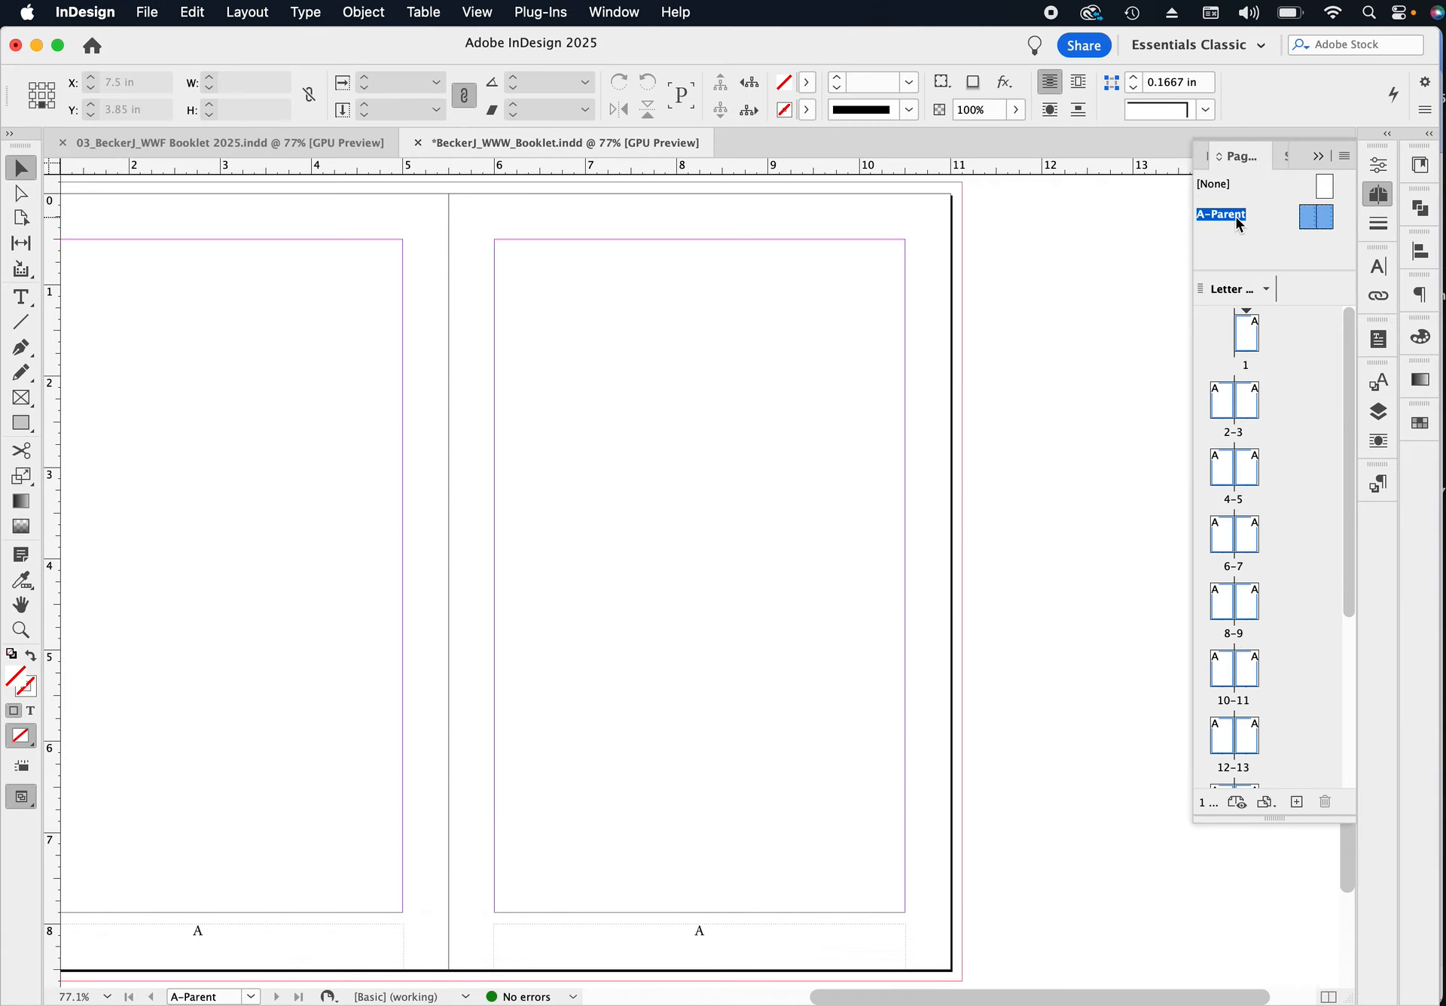
{"action": "right_click", "coordinate": [1313, 219]}
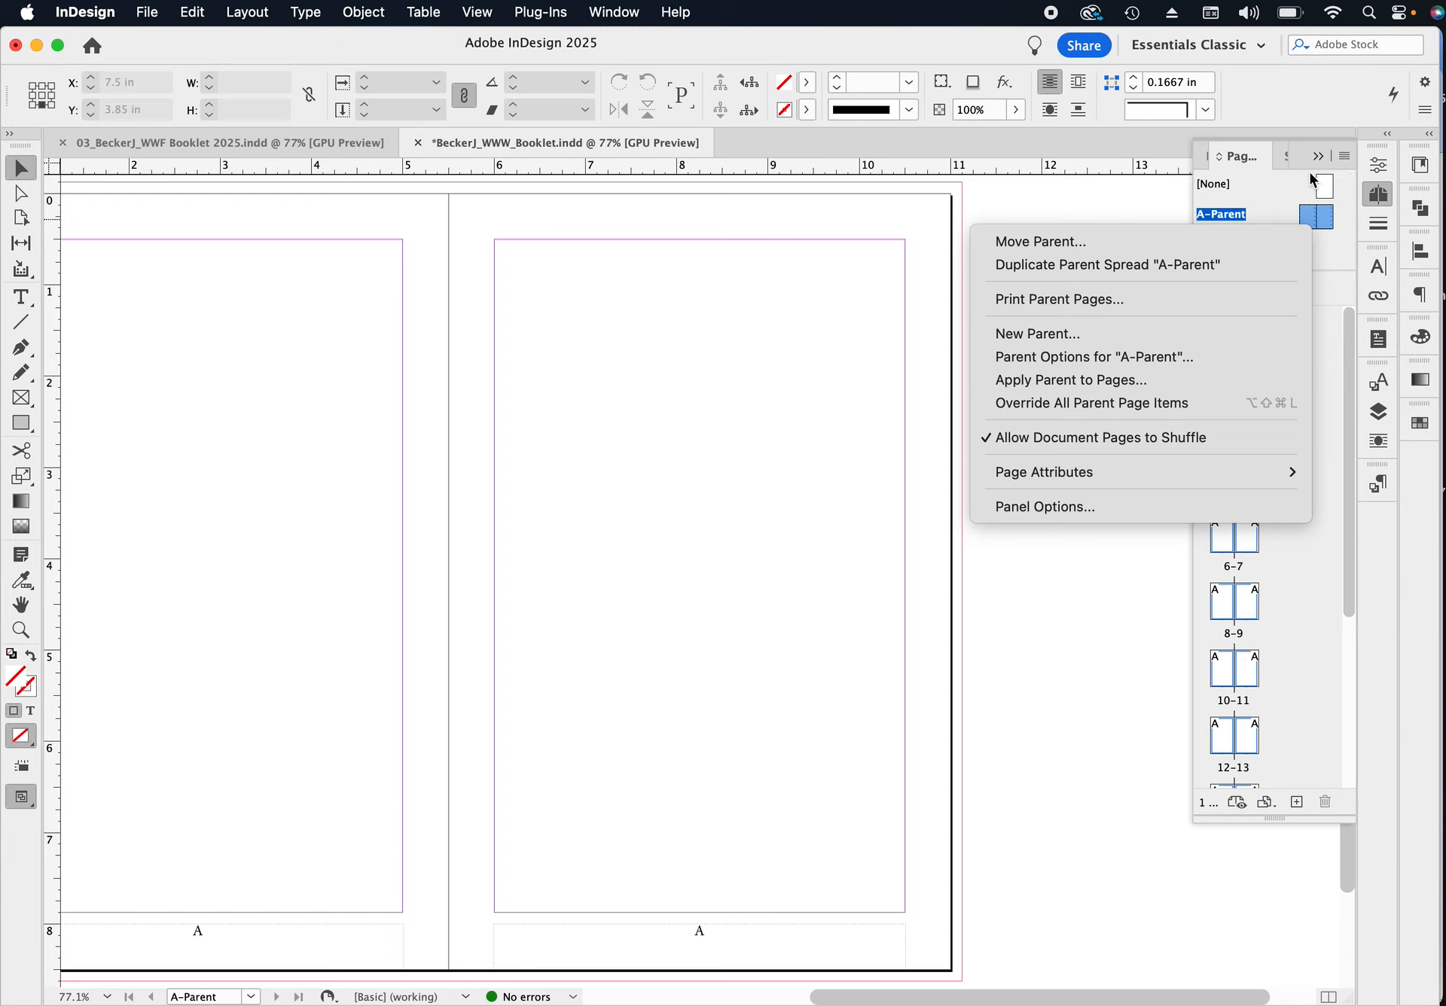
{"action": "left_click", "coordinate": [1178, 265]}
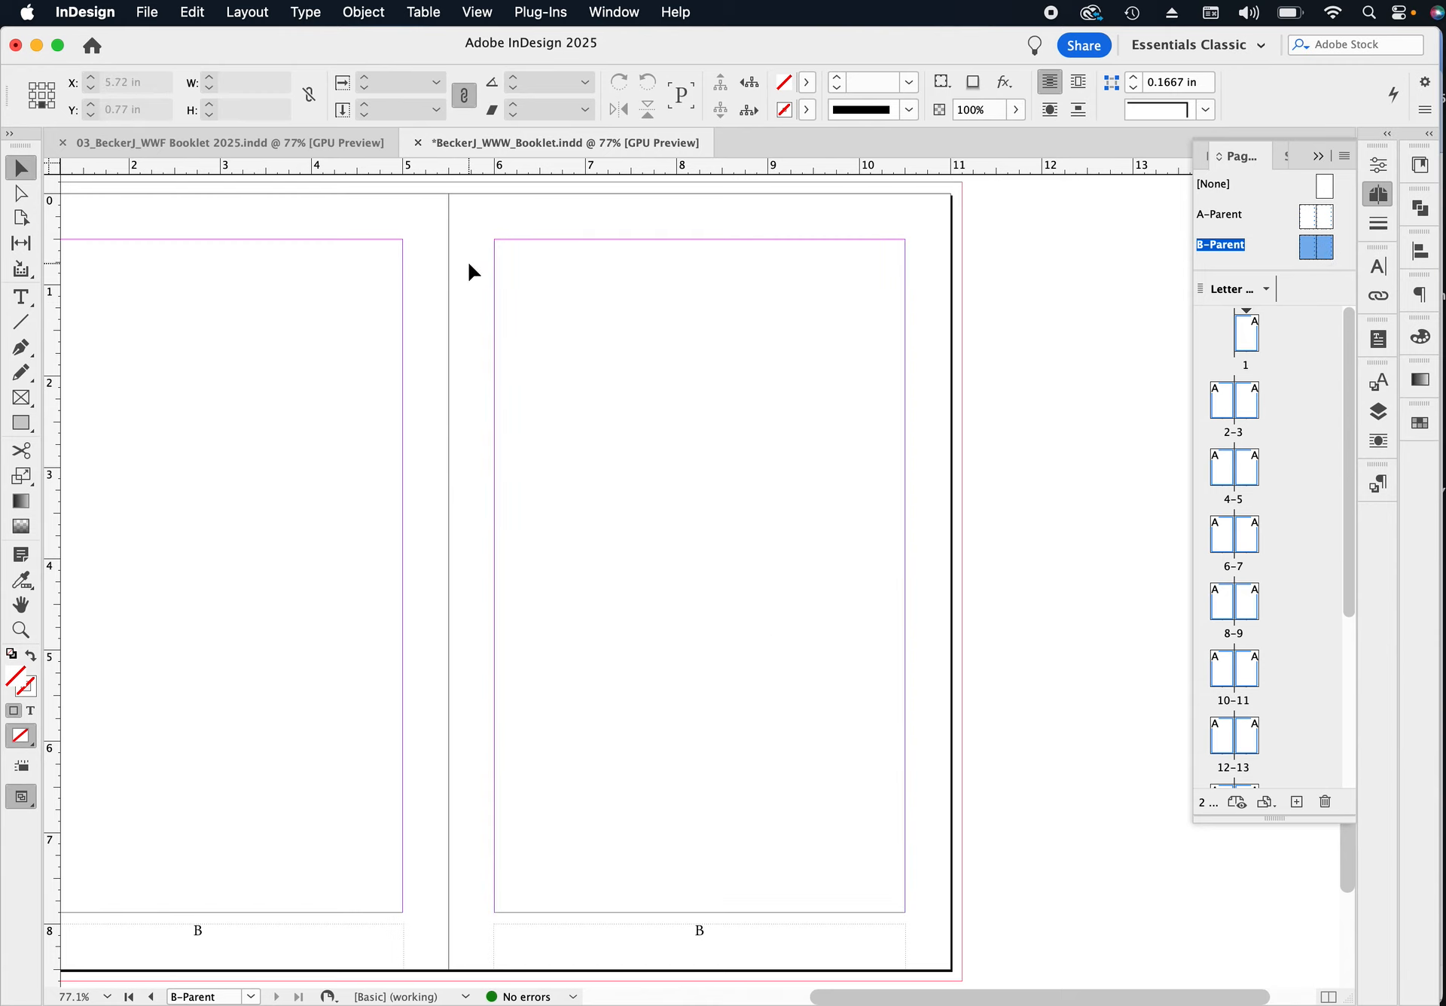
Lower the upper edge of the text frame on B-Parent's right page to 4 inches, keeping its lower edge in place.
{"action": "left_click", "coordinate": [579, 365]}
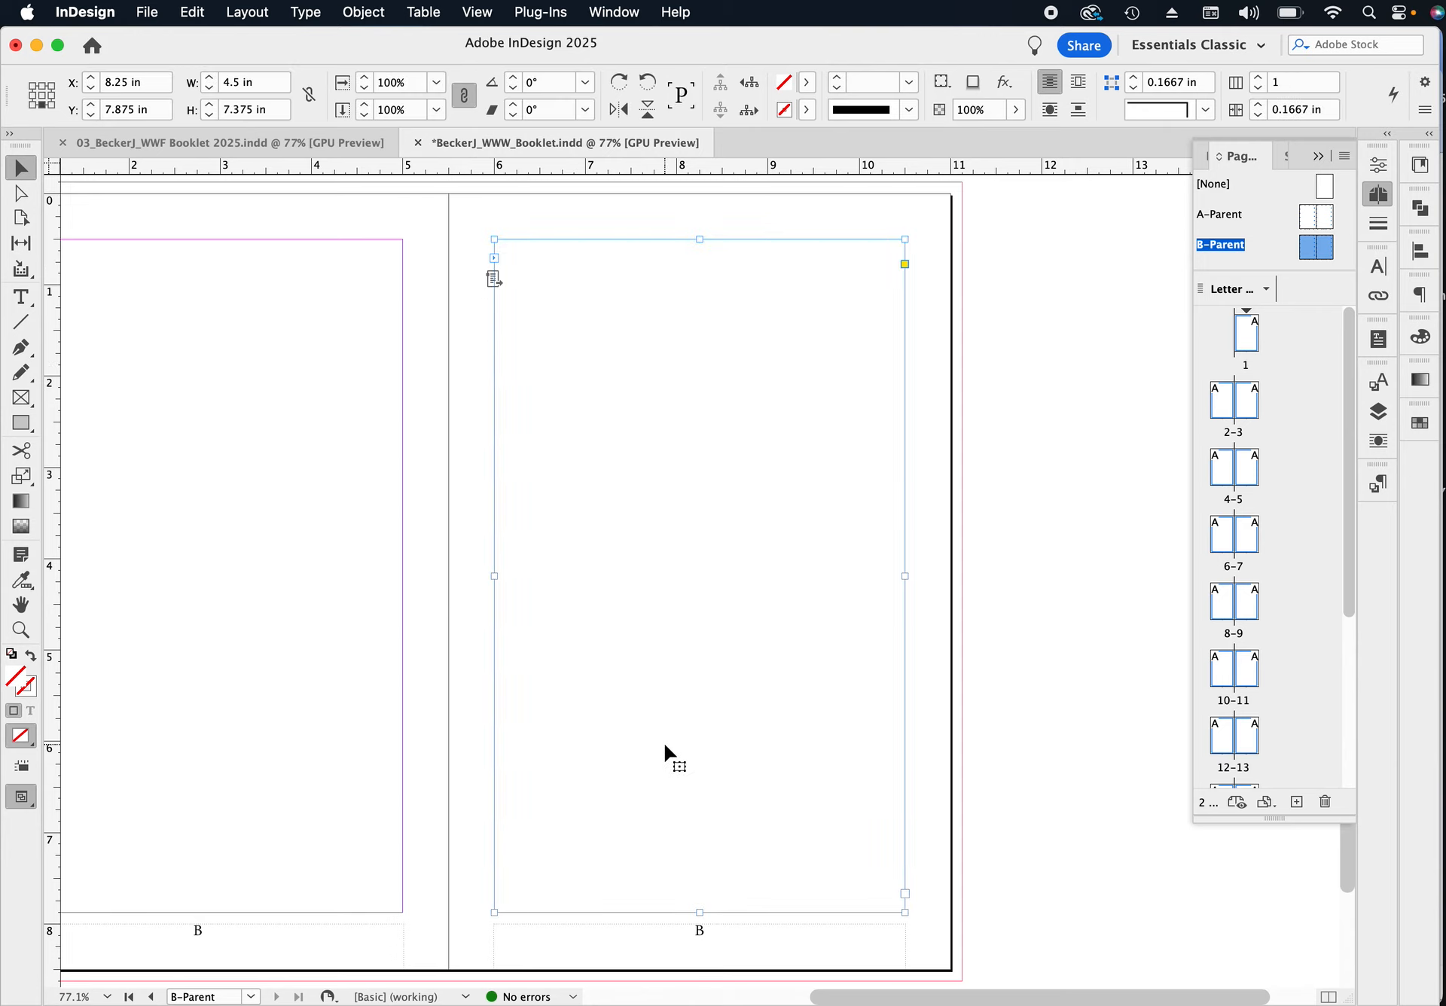
{"action": "left_click", "coordinate": [997, 603]}
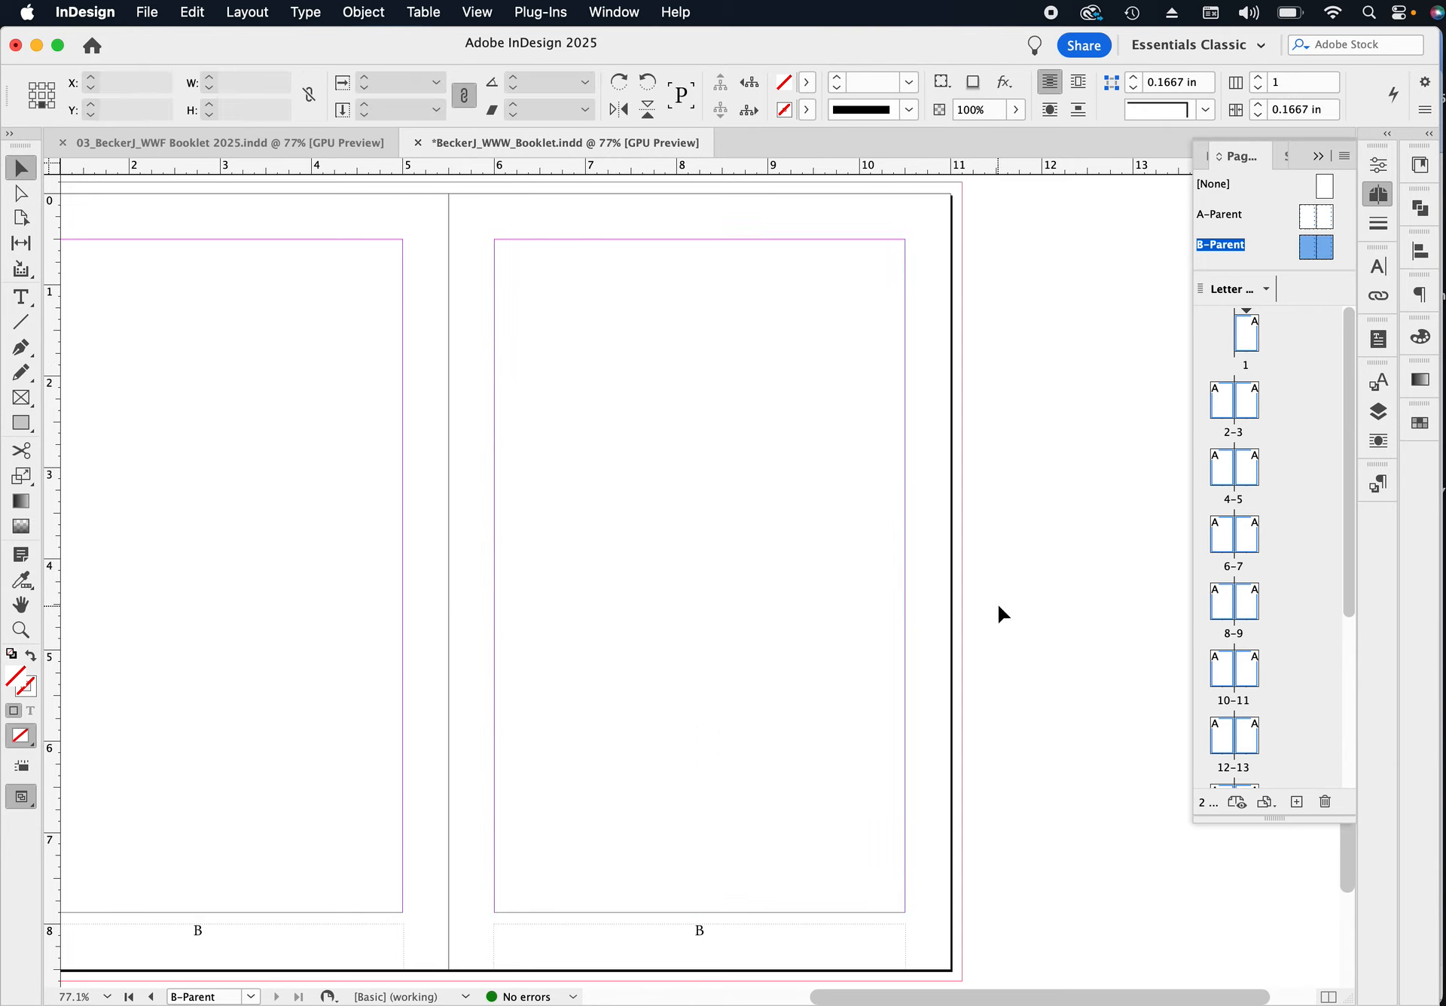
{"action": "left_click", "coordinate": [816, 567]}
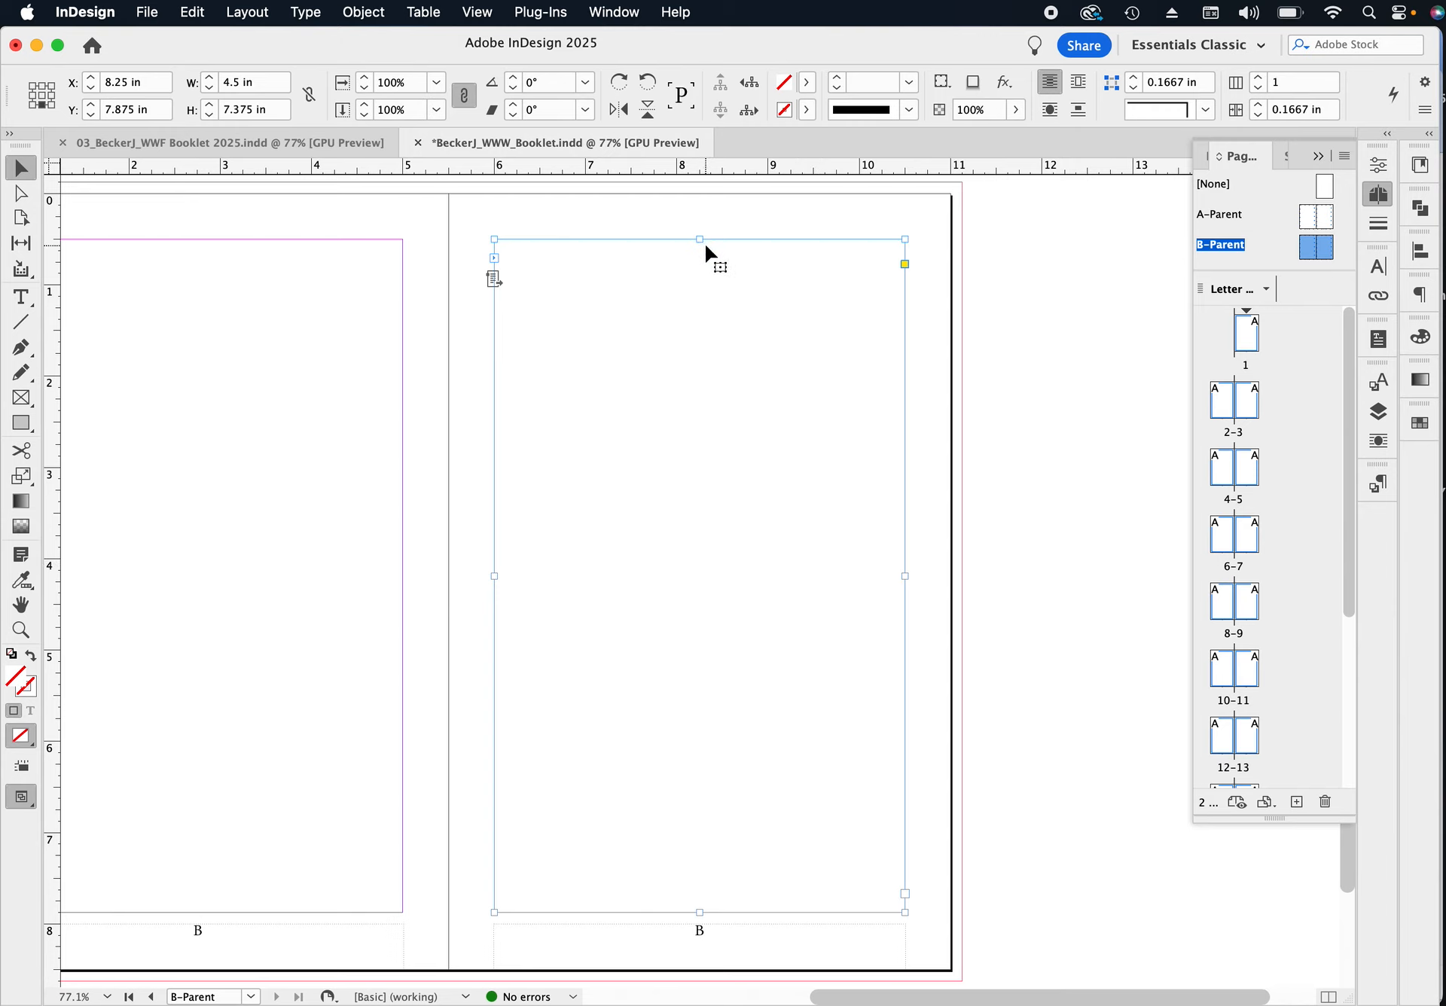
{"action": "left_click_drag", "start_coordinate": [701, 238], "coordinate": [683, 559]}
{"action": "scroll", "coordinate": [649, 446], "scroll_direction": "up", "scroll_amount": 2}
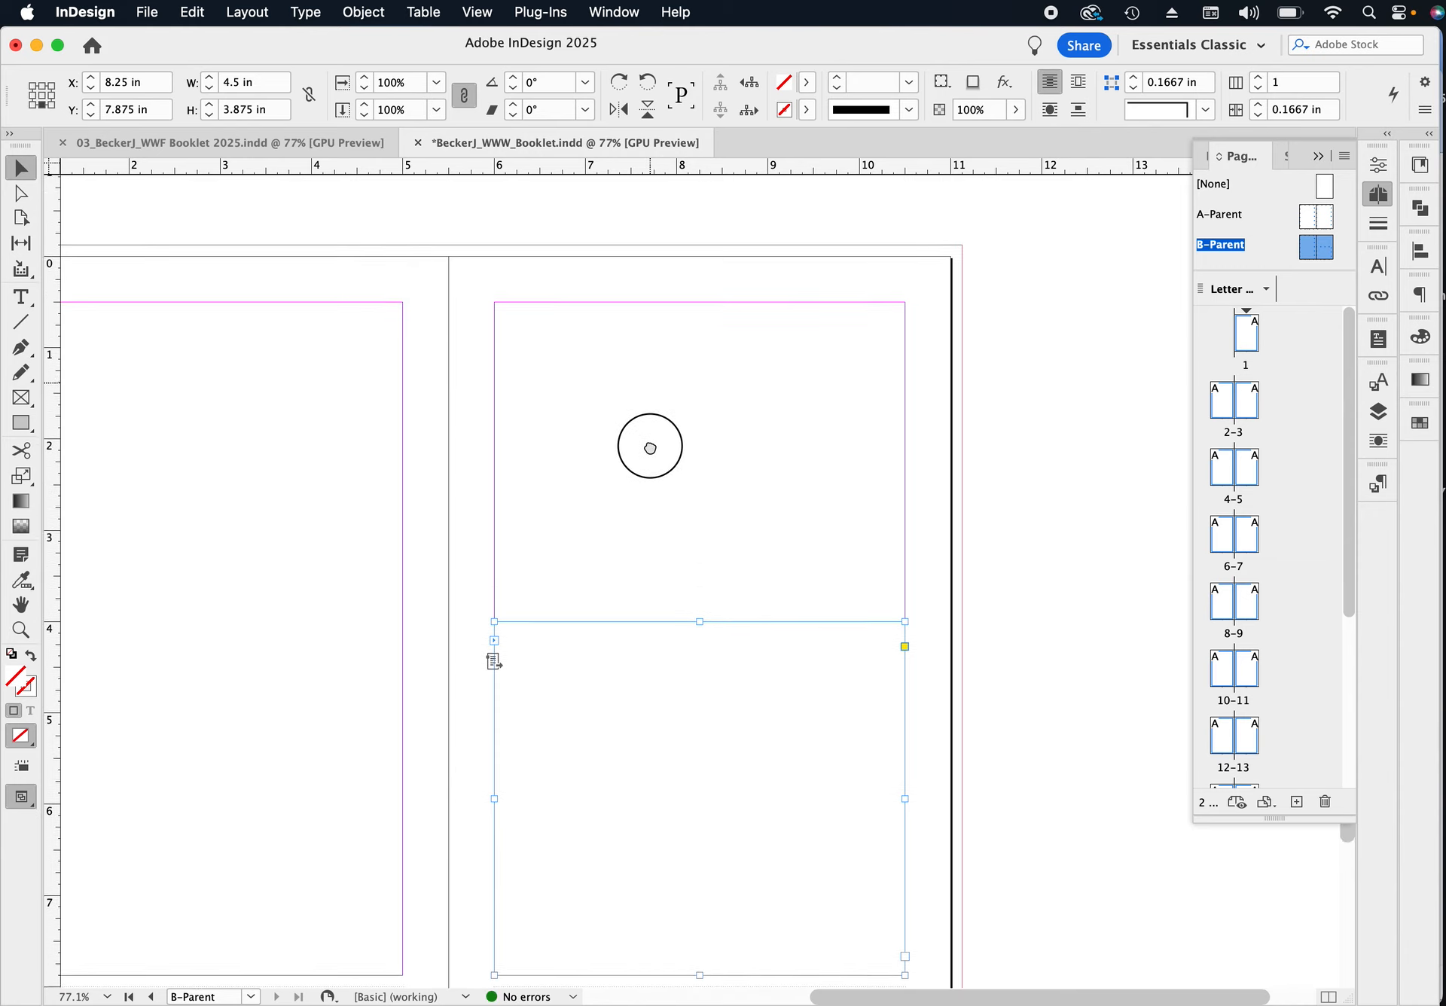
Draw a 5.5 by 3.625 in graphic frame across the upper part of B-Parent's right page and place a horizontal guide along its lower edge.
{"action": "left_click", "coordinate": [33, 411]}
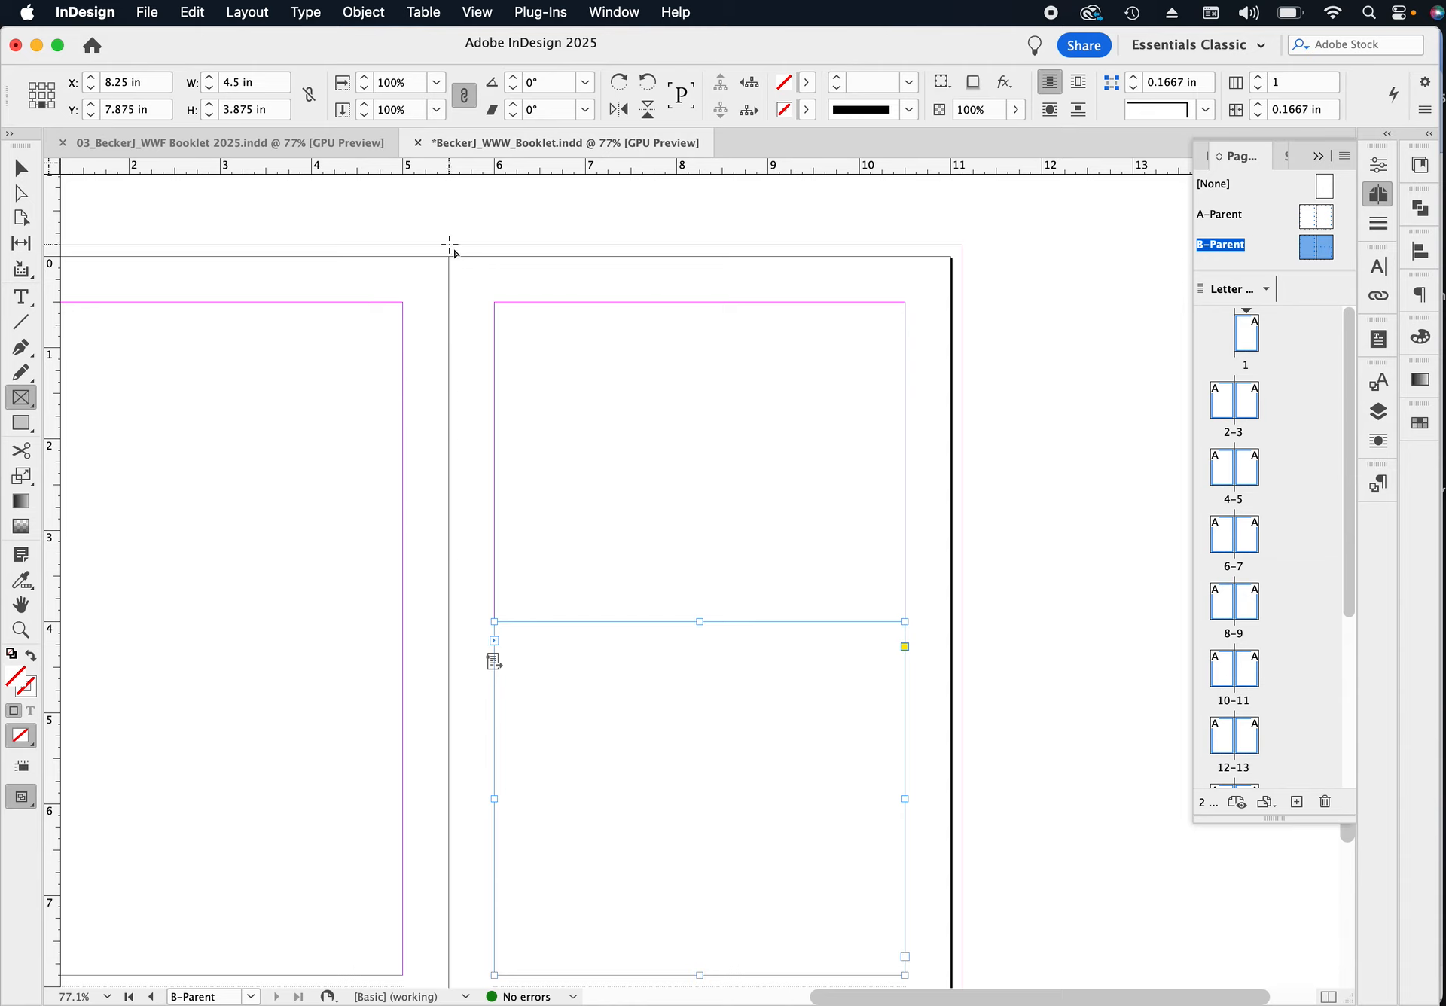
{"action": "left_click_drag", "start_coordinate": [450, 257], "coordinate": [946, 587]}
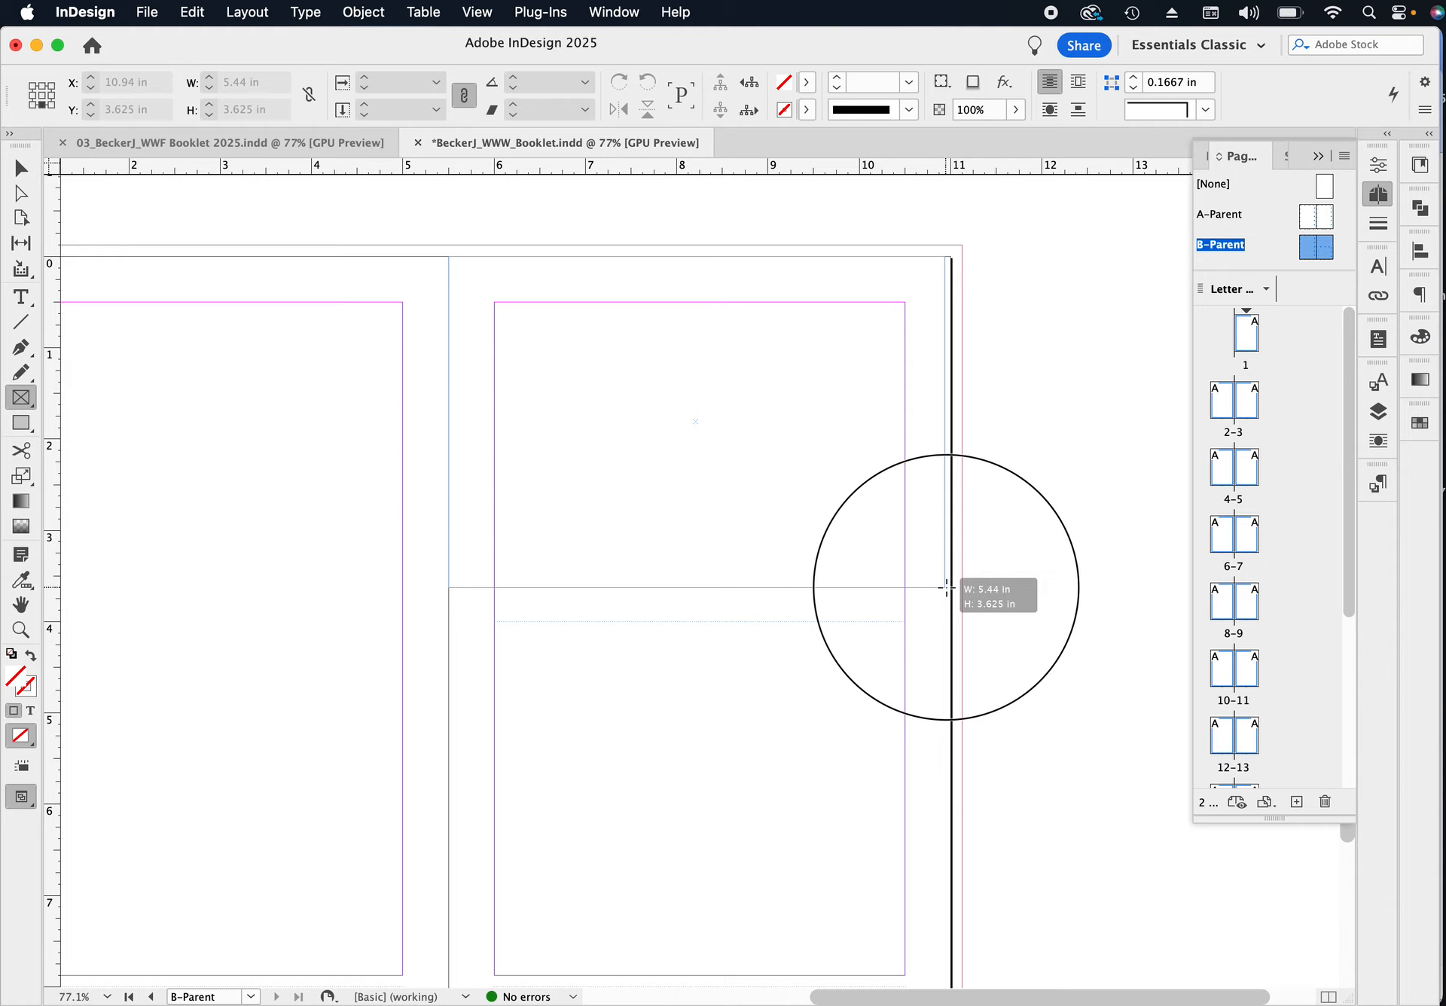
{"action": "mouse_move", "coordinate": [948, 587]}
{"action": "left_mouse_down"}
{"action": "mouse_move", "coordinate": [936, 533]}
{"action": "mouse_move", "coordinate": [950, 588]}
{"action": "left_mouse_up"}
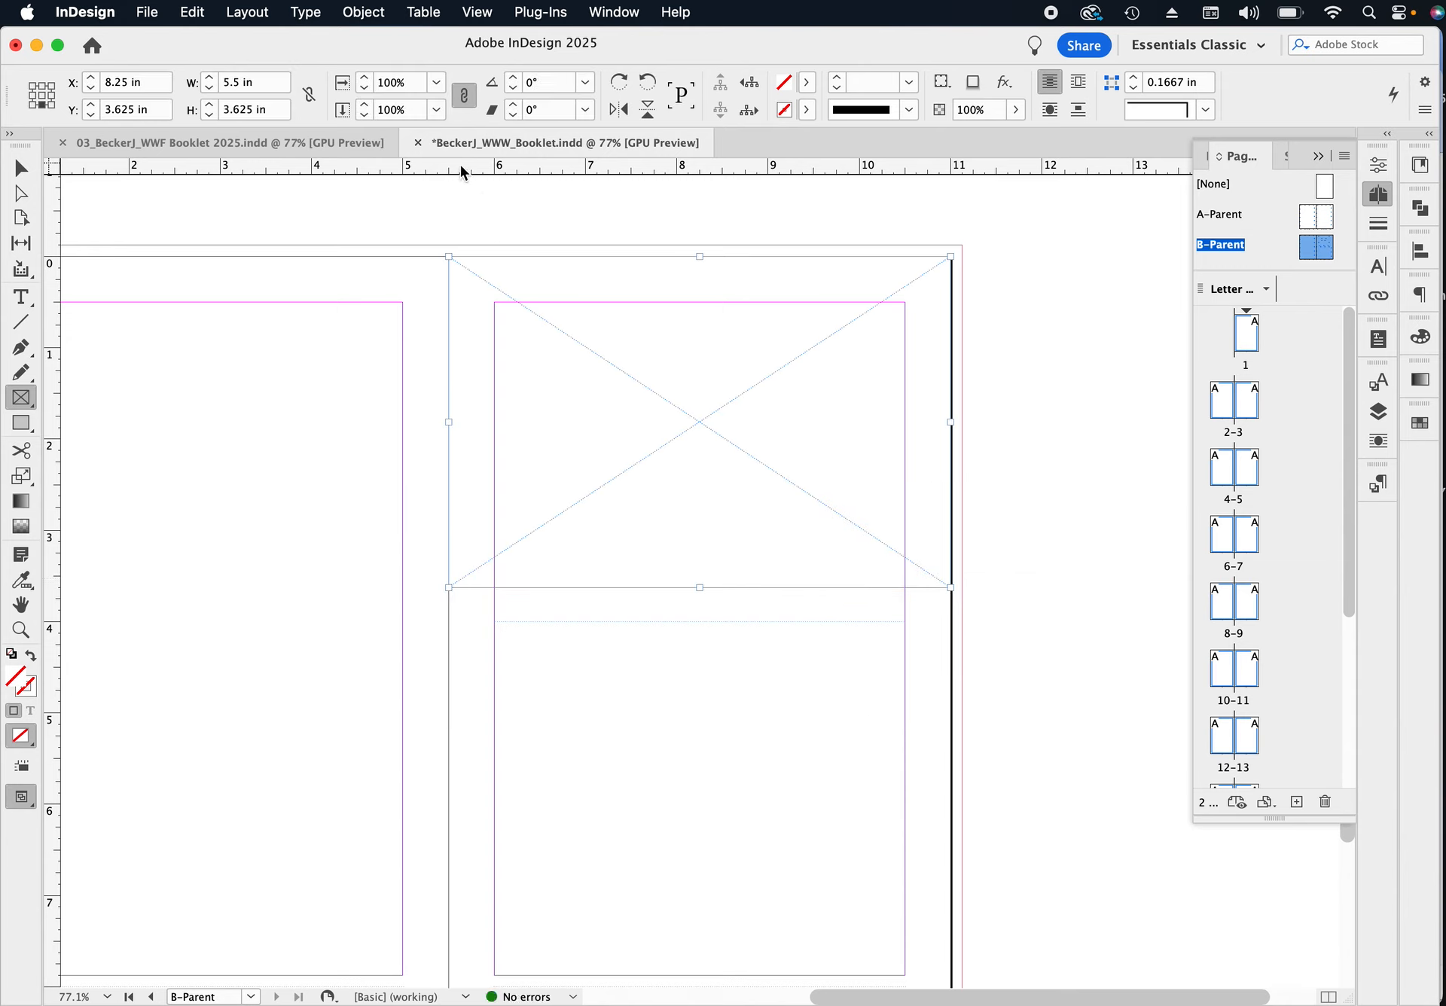
{"action": "left_click_drag", "start_coordinate": [461, 167], "coordinate": [494, 591]}
Extend the graphic frame's upper-right corner to the bleed guides, making the frame 5.625 in wide and 3.75 in high, and deselect it.
{"action": "left_click", "coordinate": [21, 167]}
{"action": "left_click", "coordinate": [646, 326]}
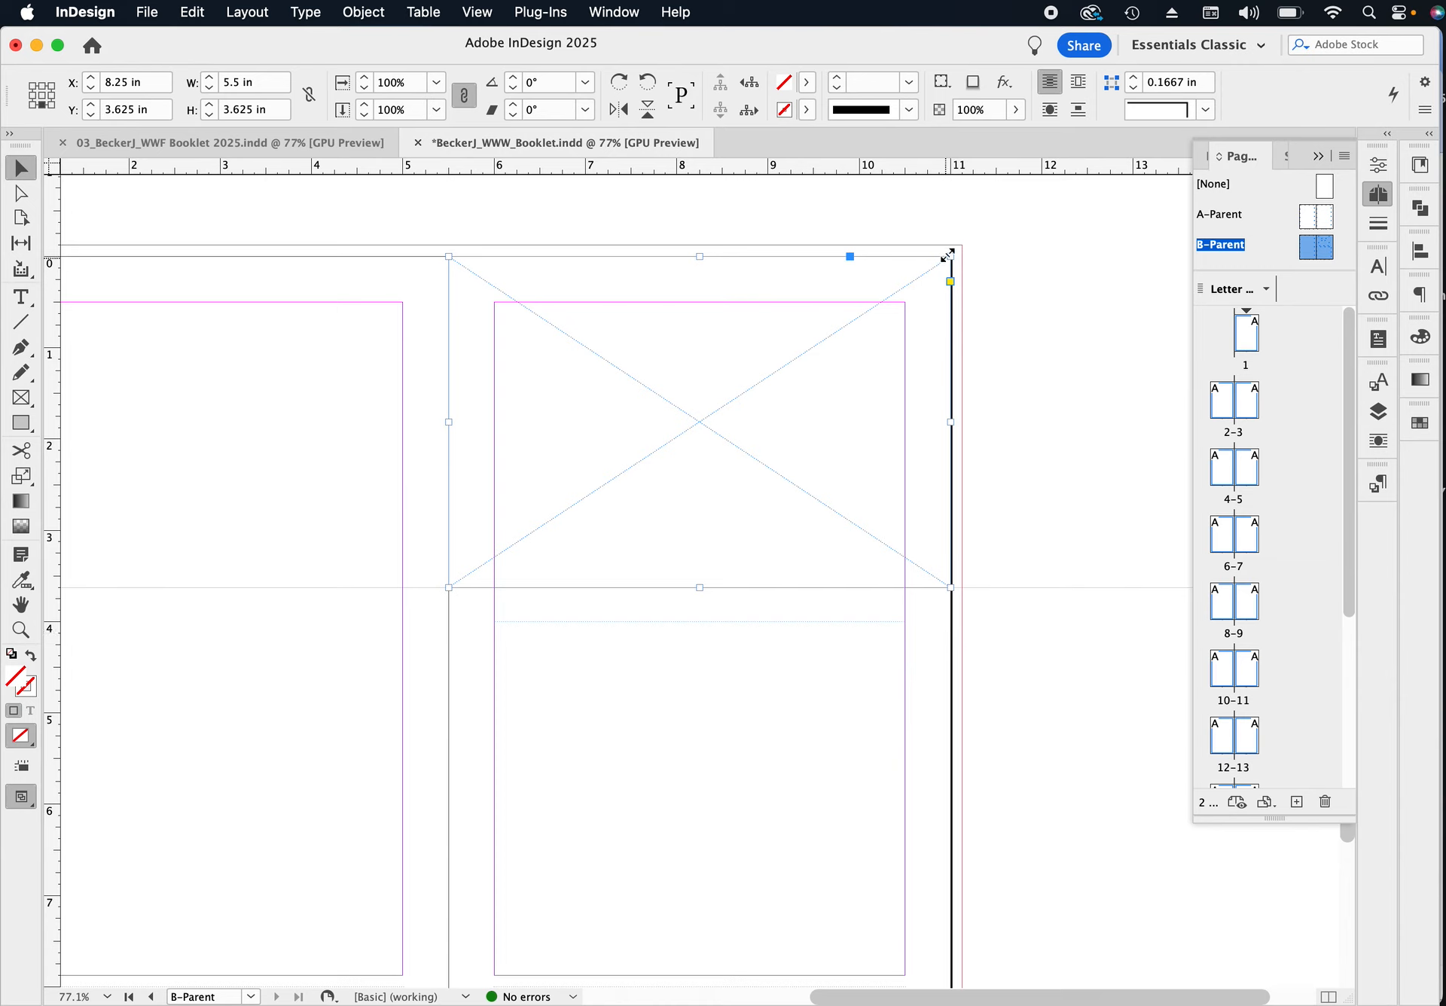
{"action": "left_click_drag", "start_coordinate": [950, 256], "coordinate": [962, 245]}
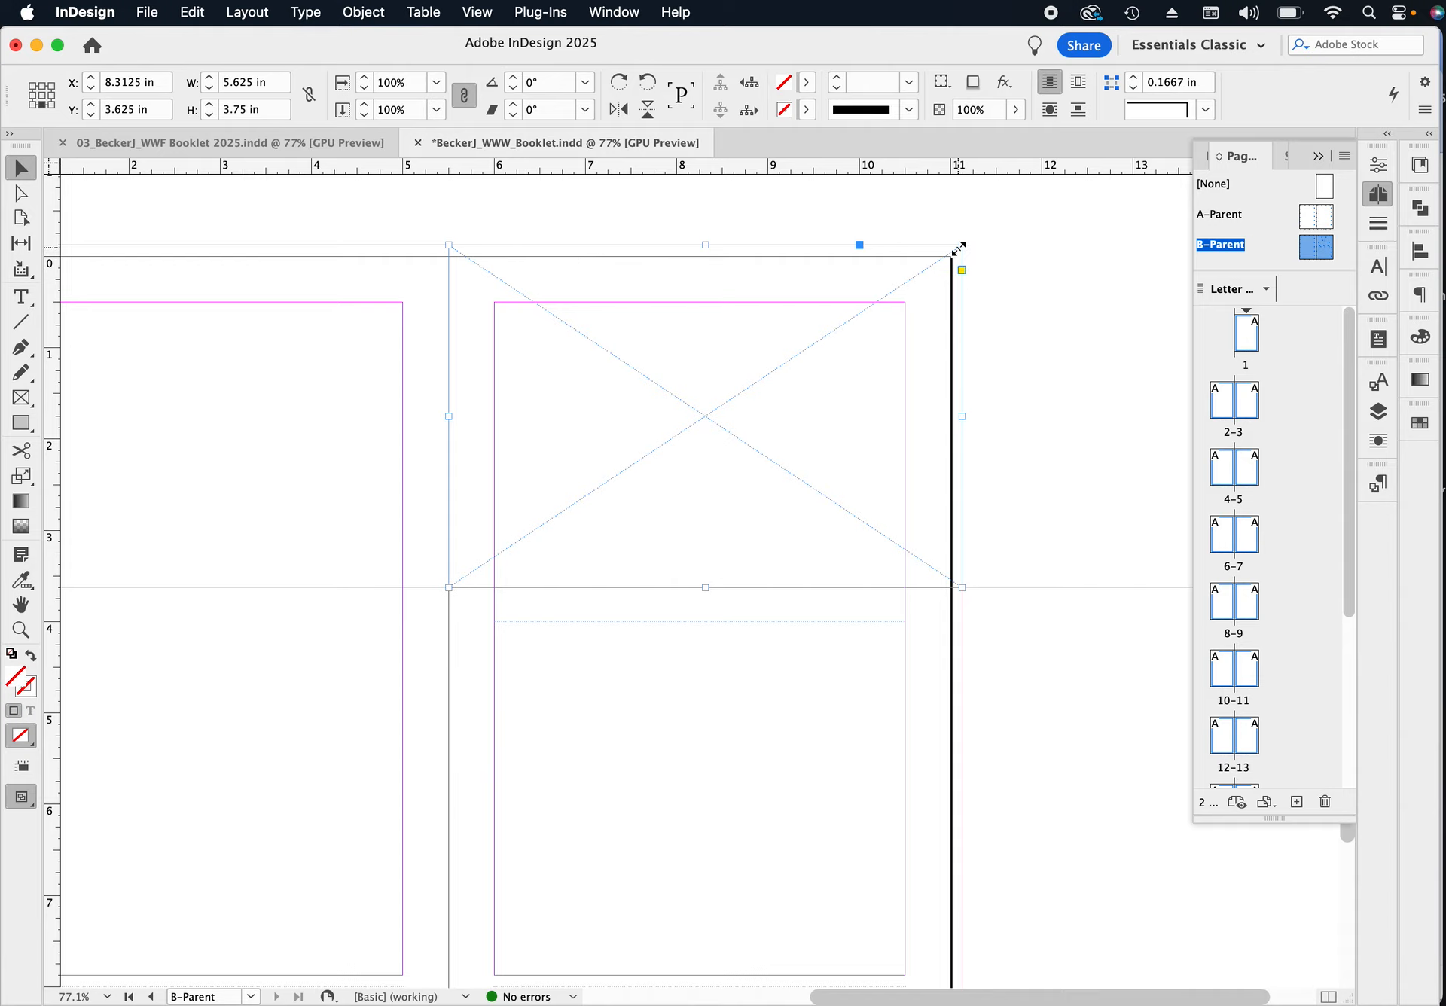
{"action": "left_click", "coordinate": [840, 332], "text": "super"}
{"action": "left_click", "coordinate": [837, 452], "text": "super"}
{"action": "left_click_drag", "start_coordinate": [614, 548], "coordinate": [939, 394]}
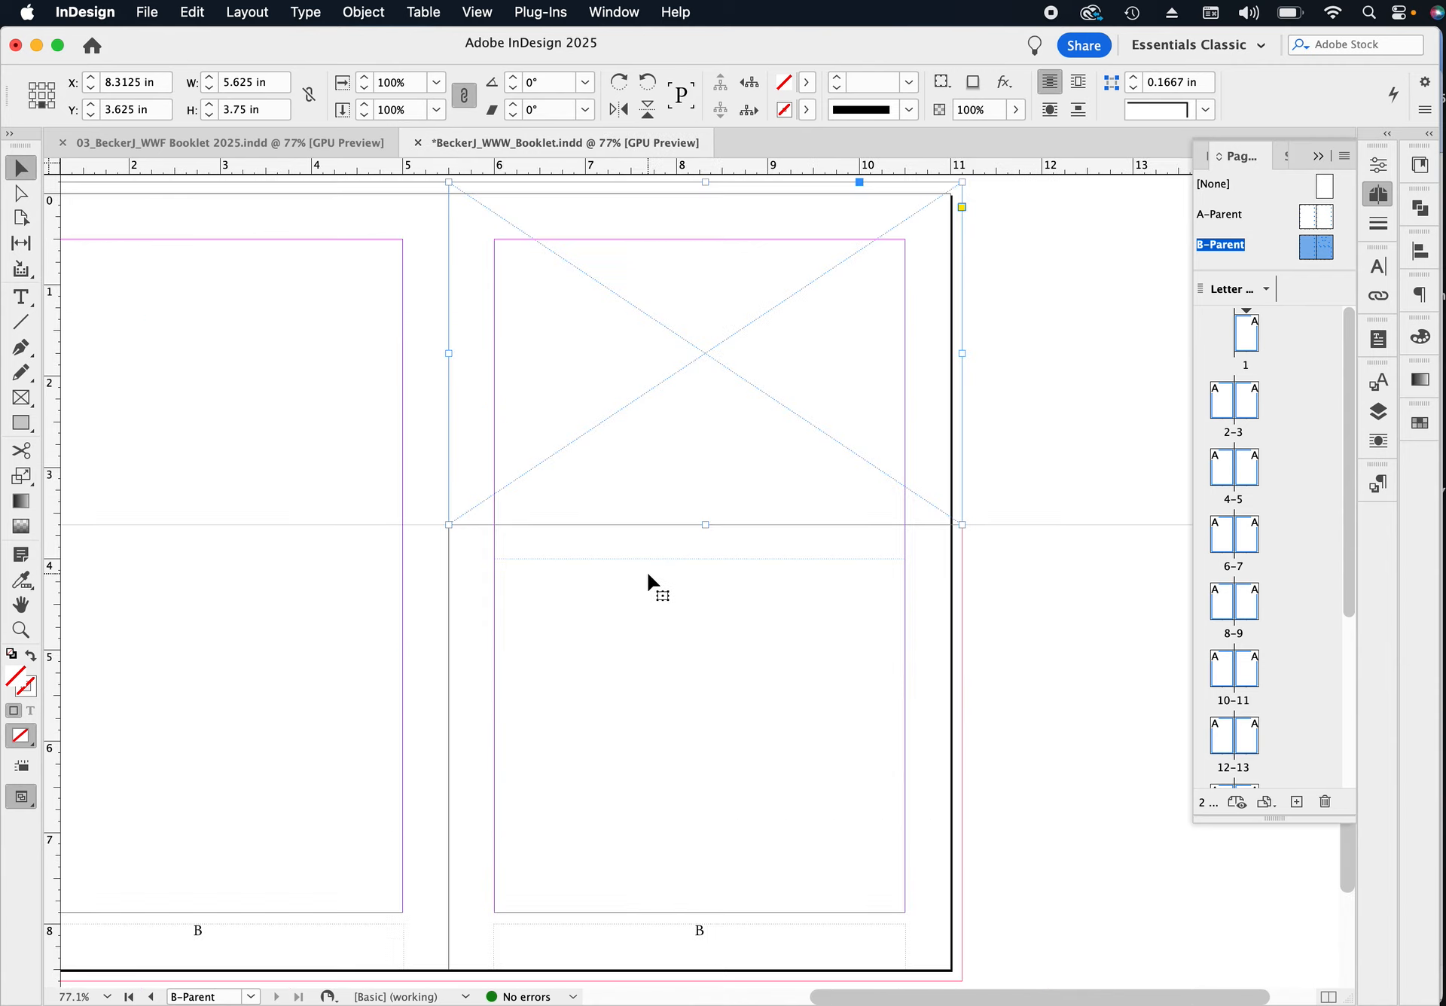
{"action": "key", "text": "super+0"}
{"action": "left_click", "coordinate": [1093, 275]}
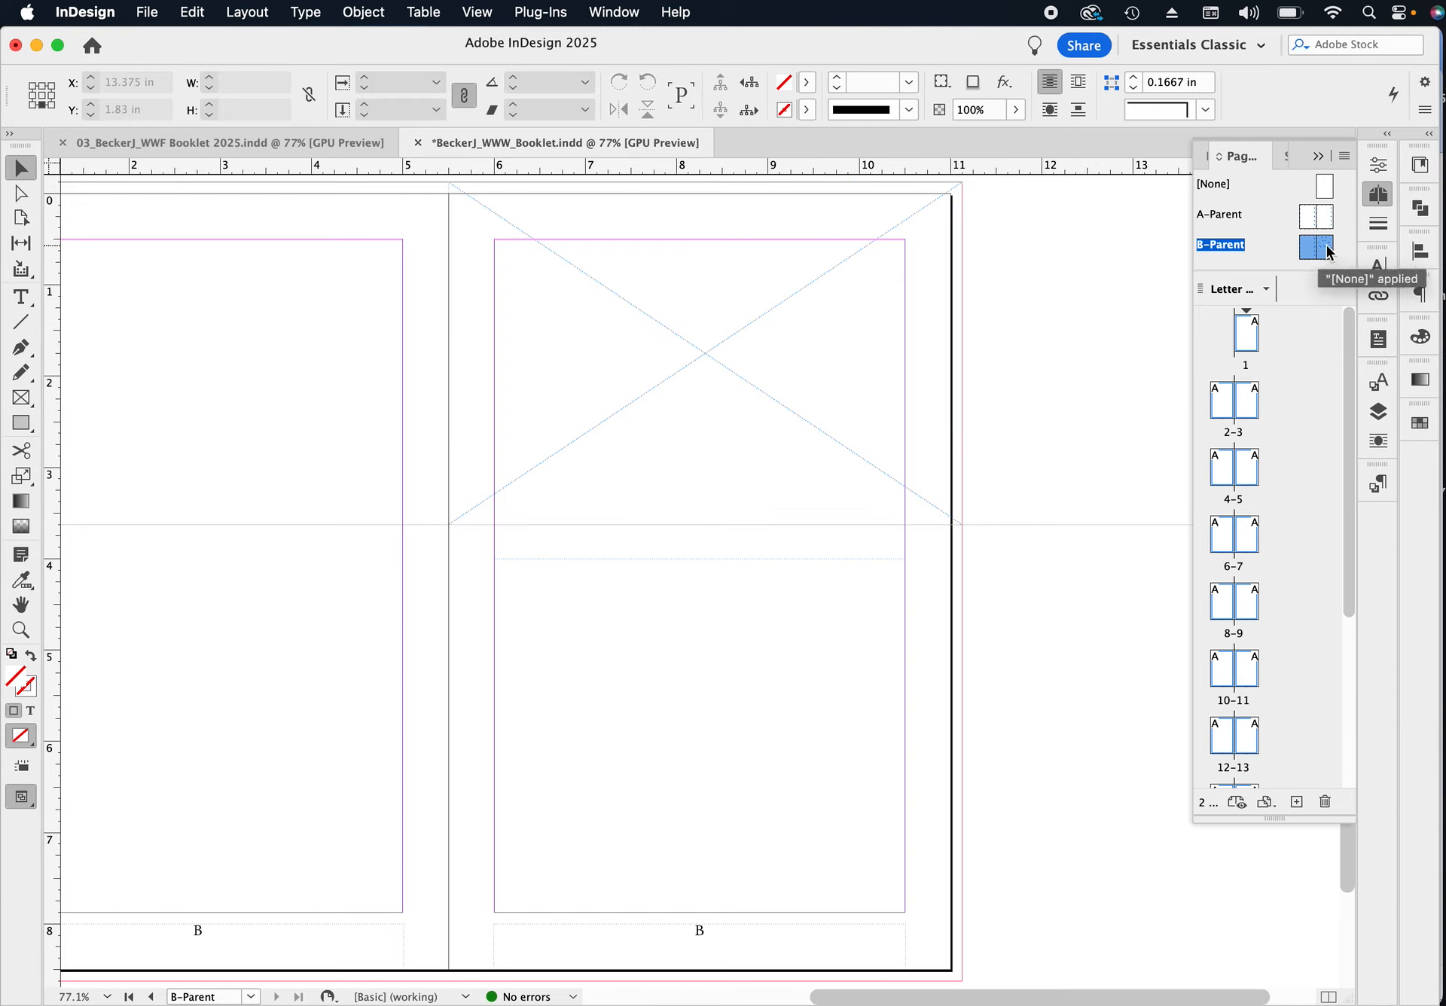
Apply B-Parent's right page to page 3 and view the spread of pages 2-3.
{"action": "left_click_drag", "start_coordinate": [1328, 251], "coordinate": [1249, 403]}
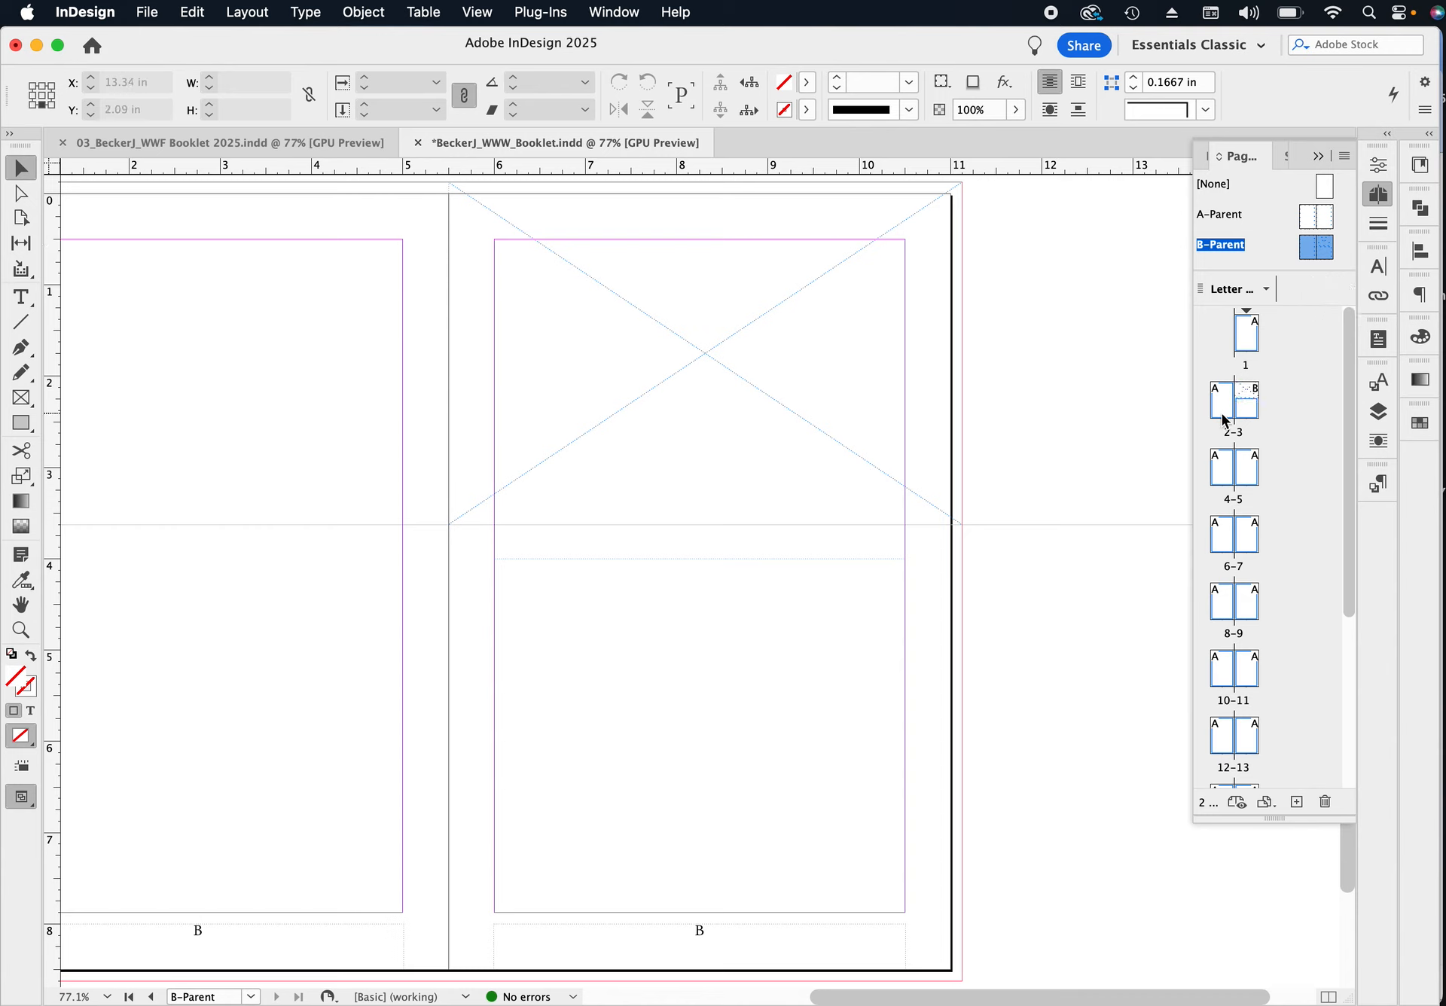
{"action": "mouse_move", "coordinate": [1250, 412]}
{"action": "double_click", "coordinate": [1248, 412]}
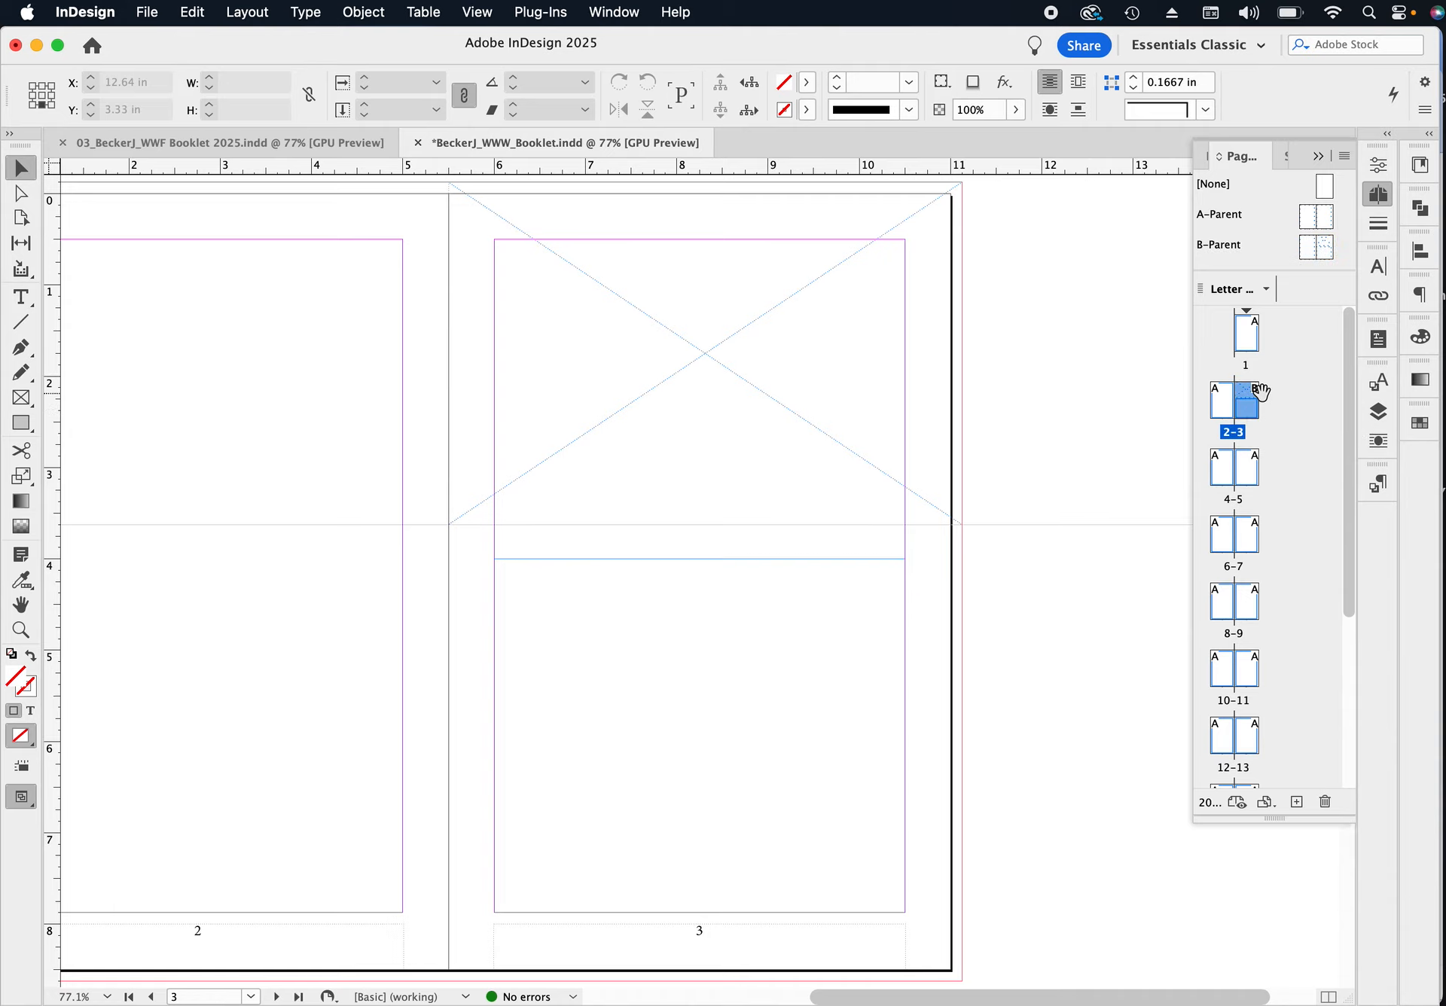
{"action": "left_click_drag", "start_coordinate": [1007, 396], "coordinate": [1167, 398]}
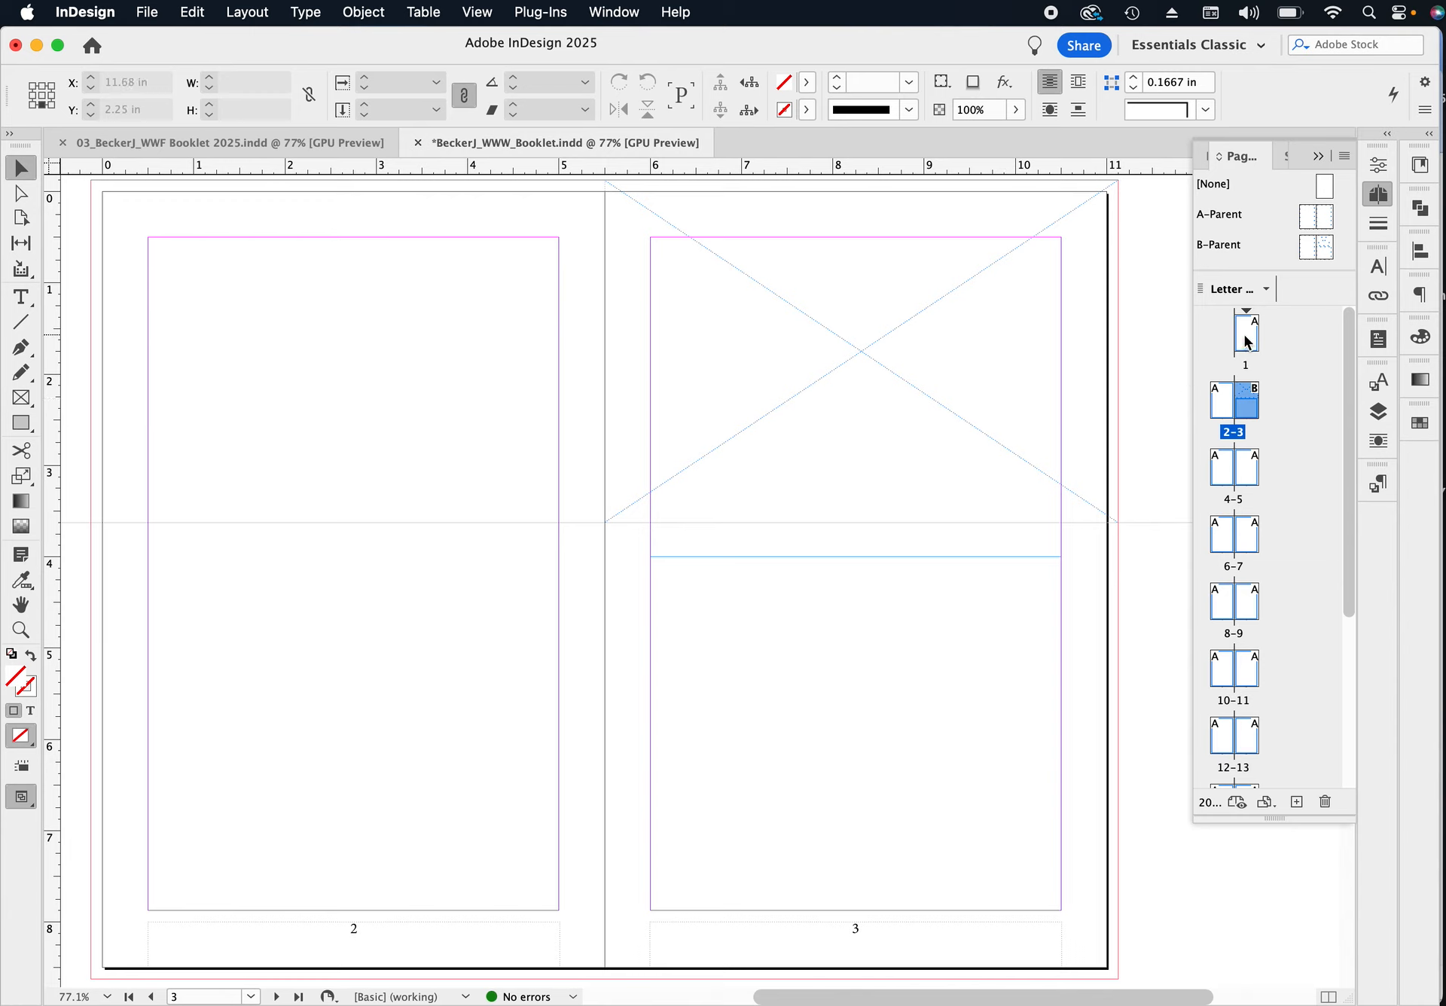